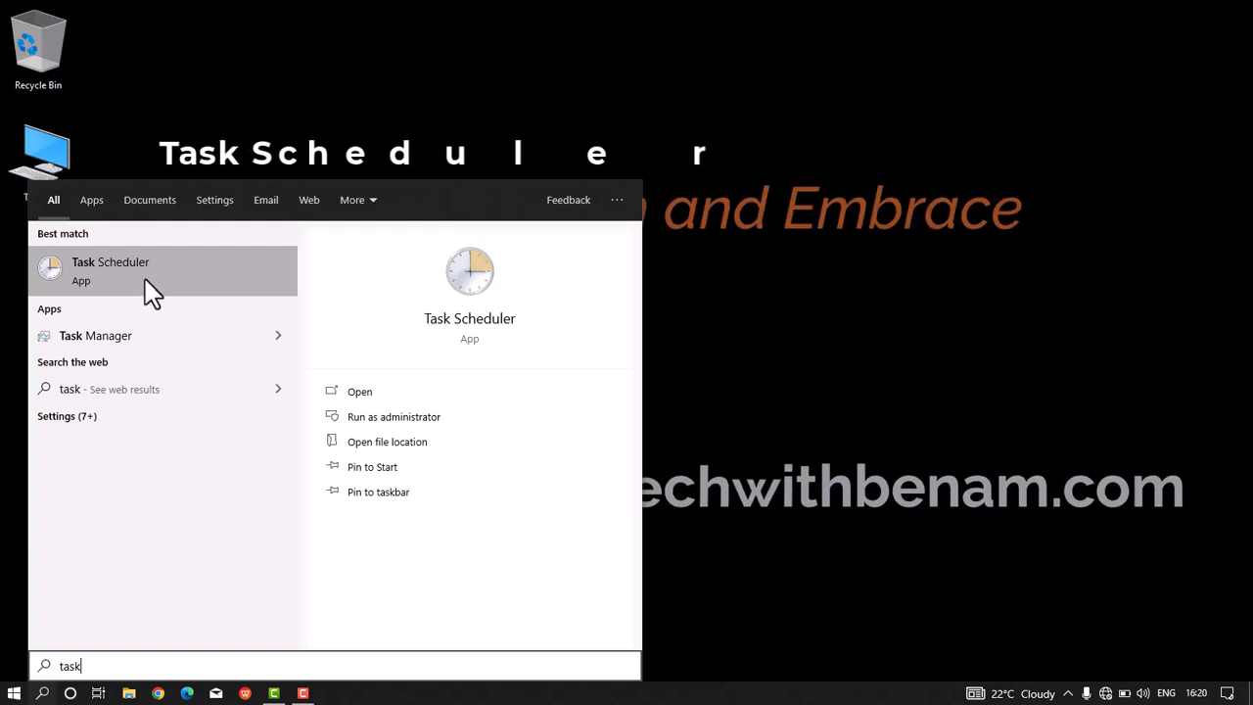
Step: Open Task Scheduler and start a new basic task named Morning motivatio
click(151, 296)
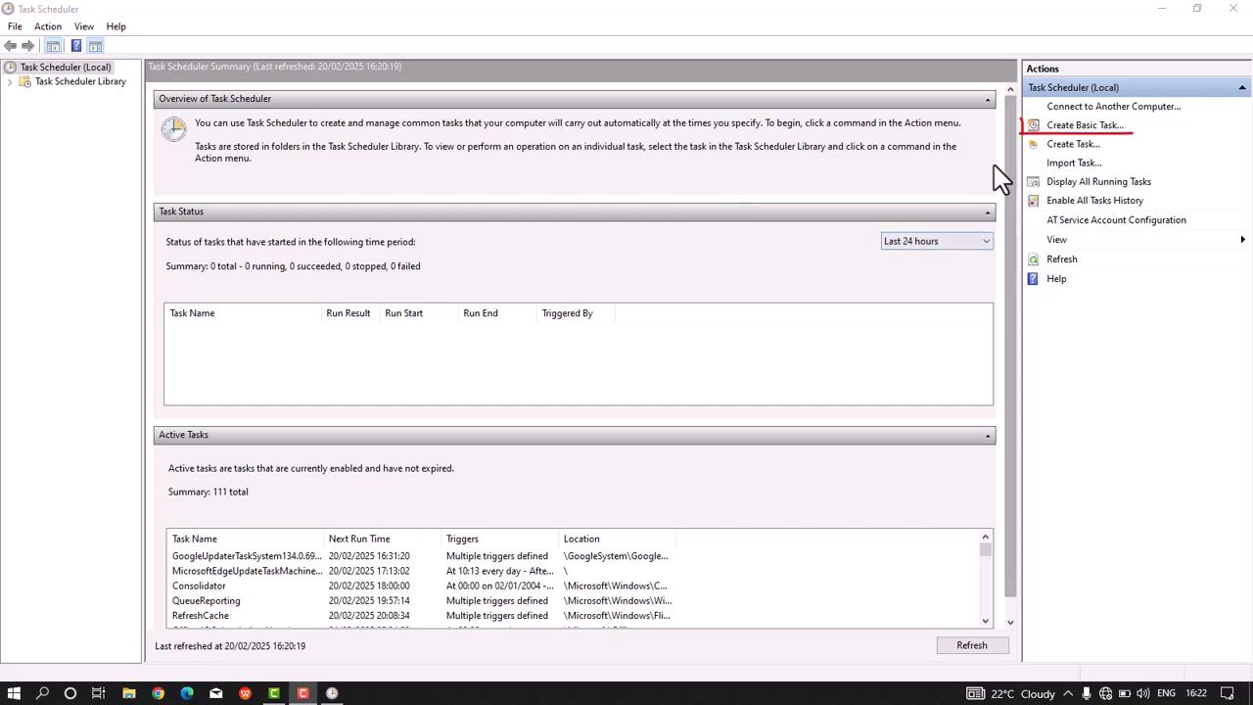
click(1110, 127)
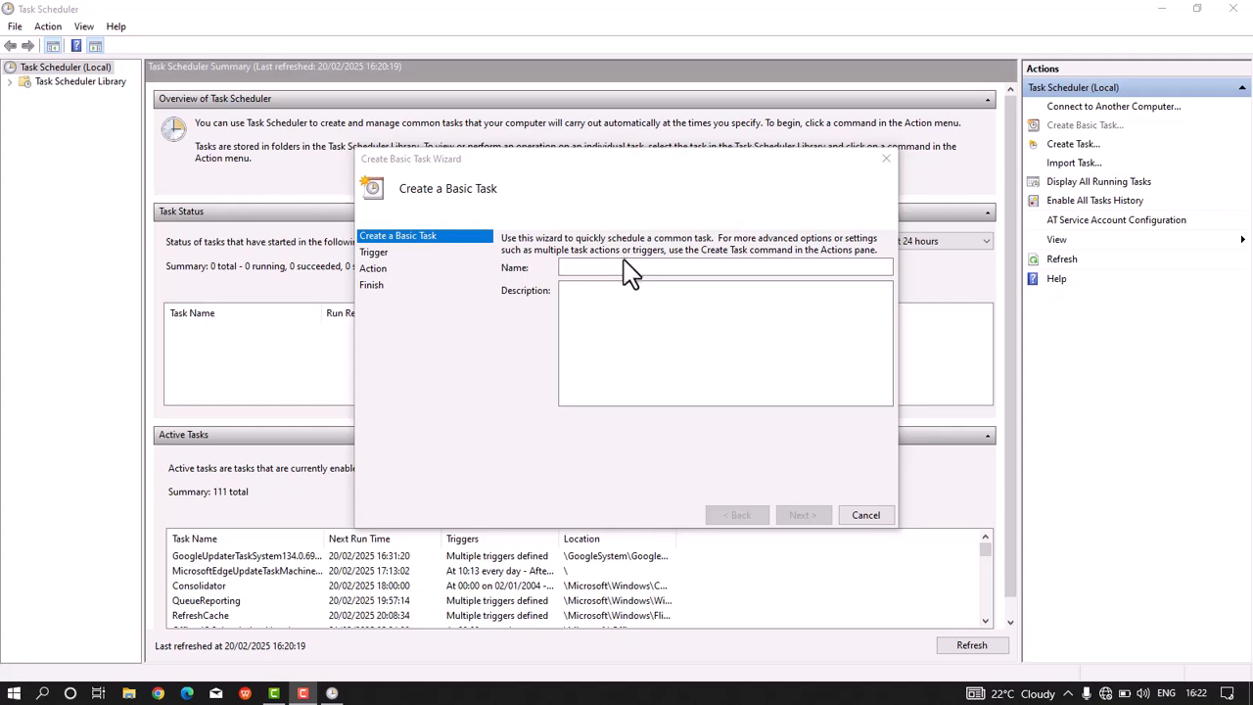
text(Morn)
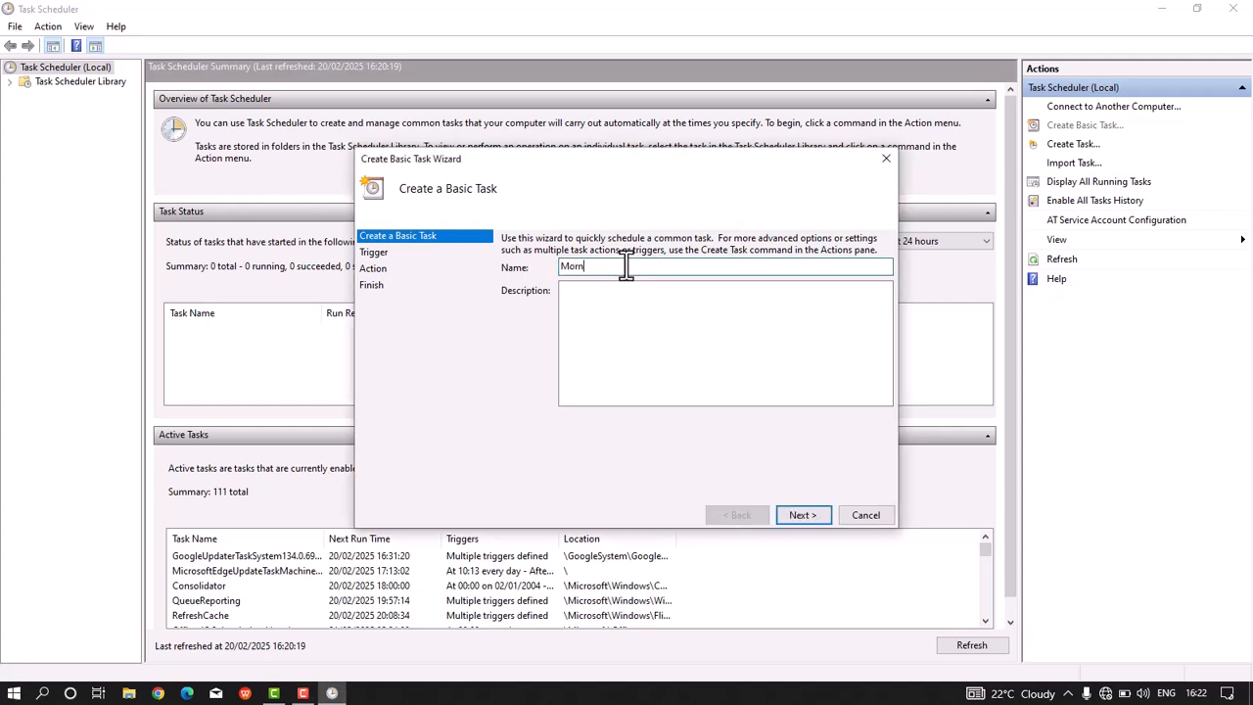
text(ing motivation)
click(809, 526)
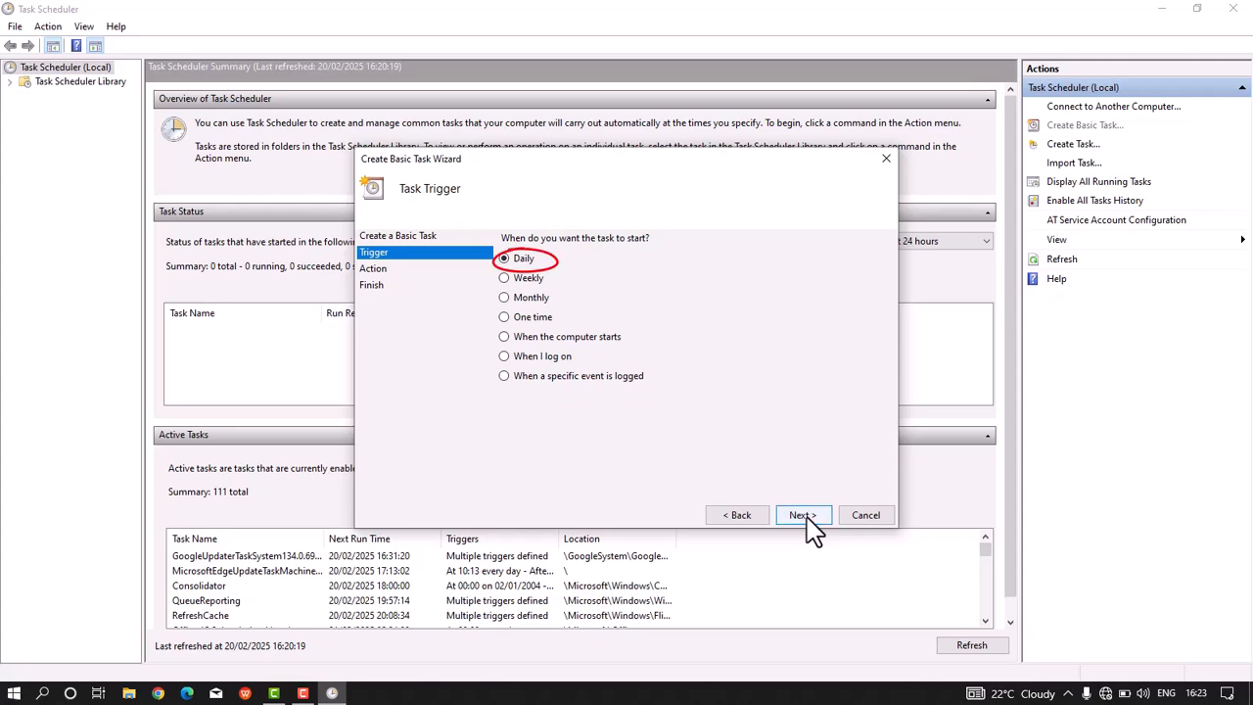
Step: Keep the Daily trigger and set its start time to 09:00:00
click(807, 520)
click(615, 245)
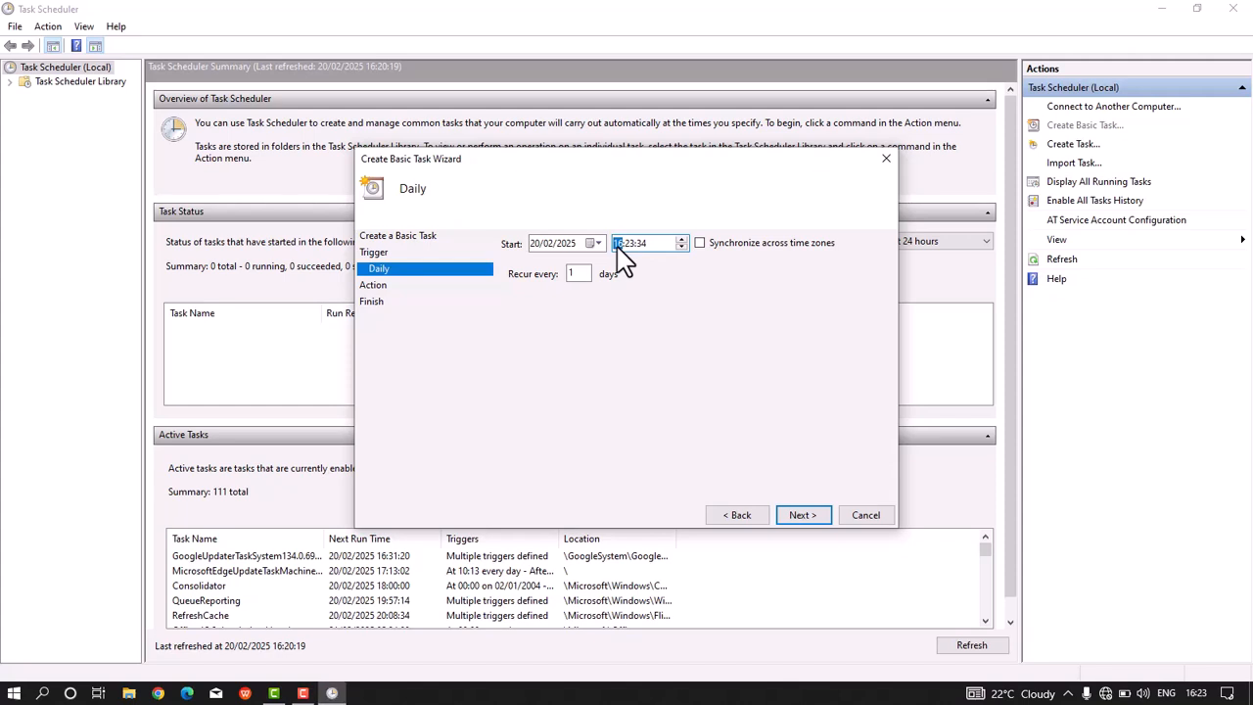
text(09:00:00)
key(Return)
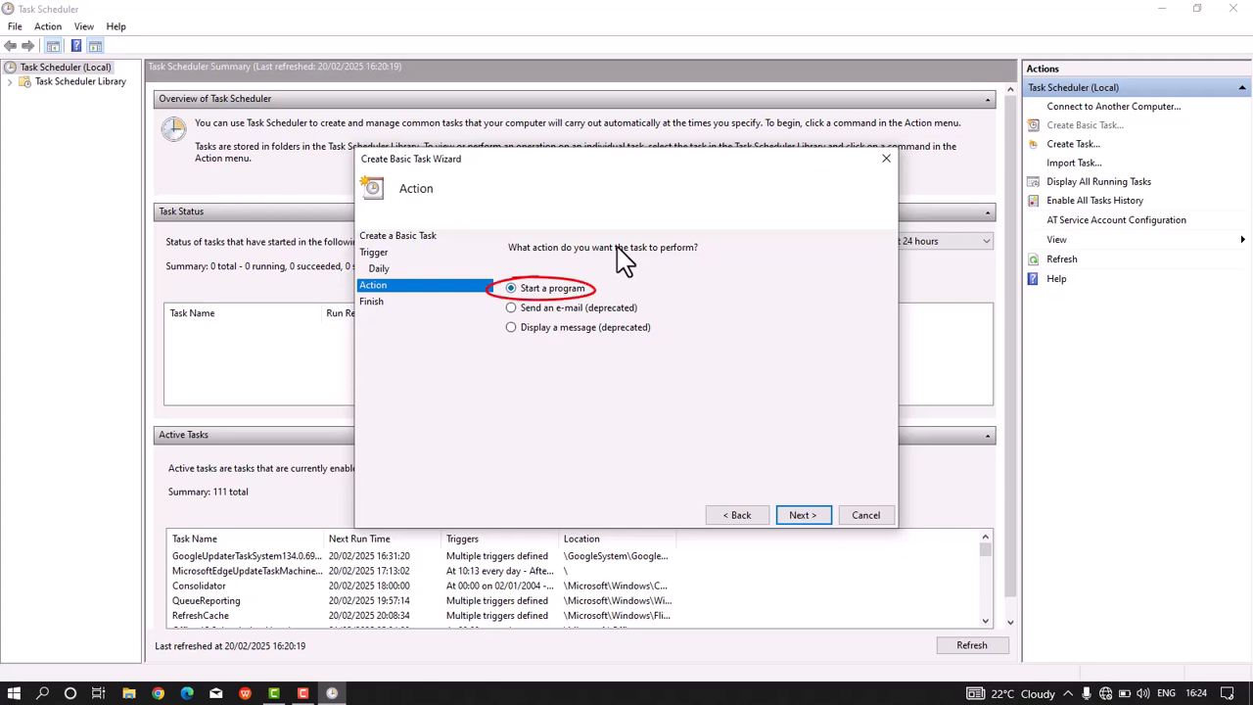
Step: Set the action to start chrome.exe from the Chrome Application folder and finish creating the task
key(Return)
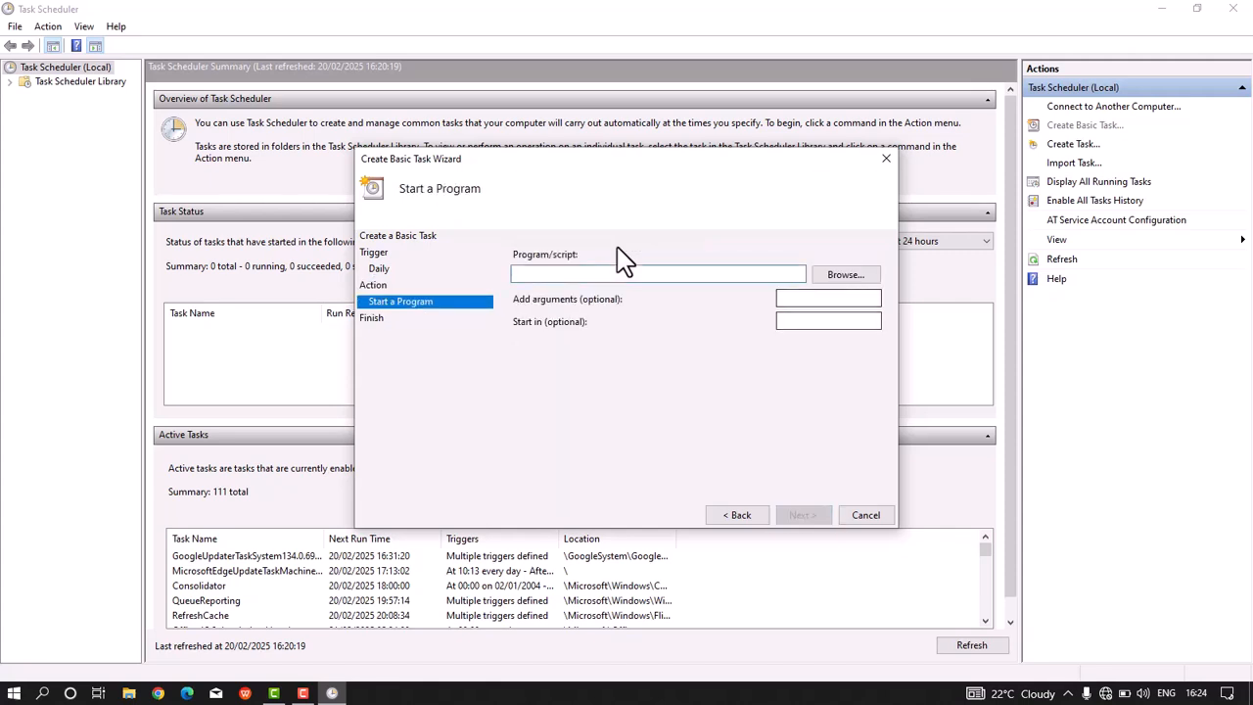
key(Return)
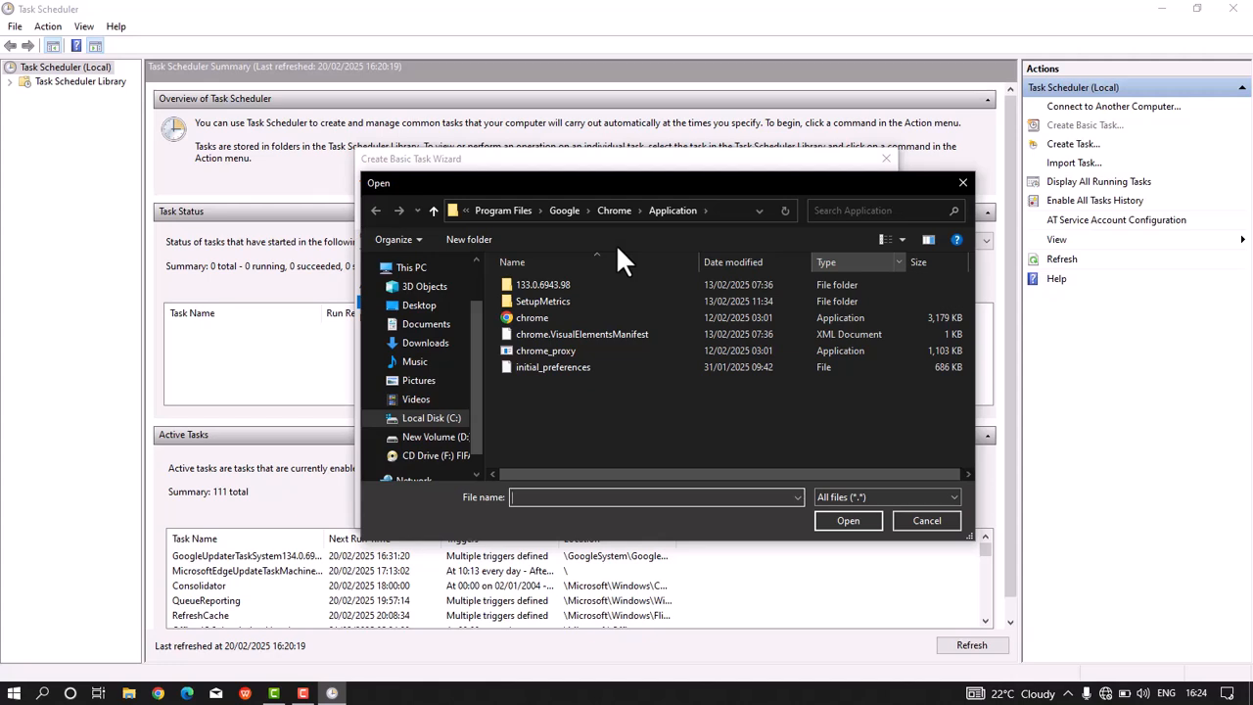
click(532, 319)
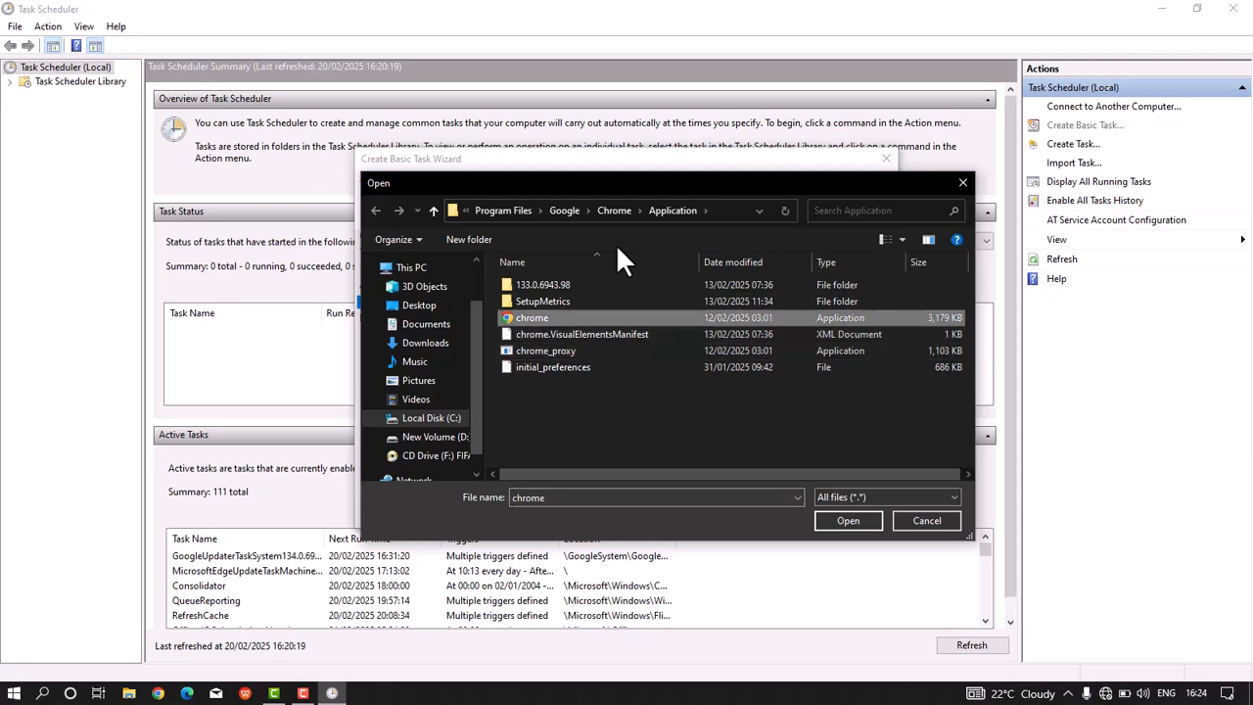
click(848, 520)
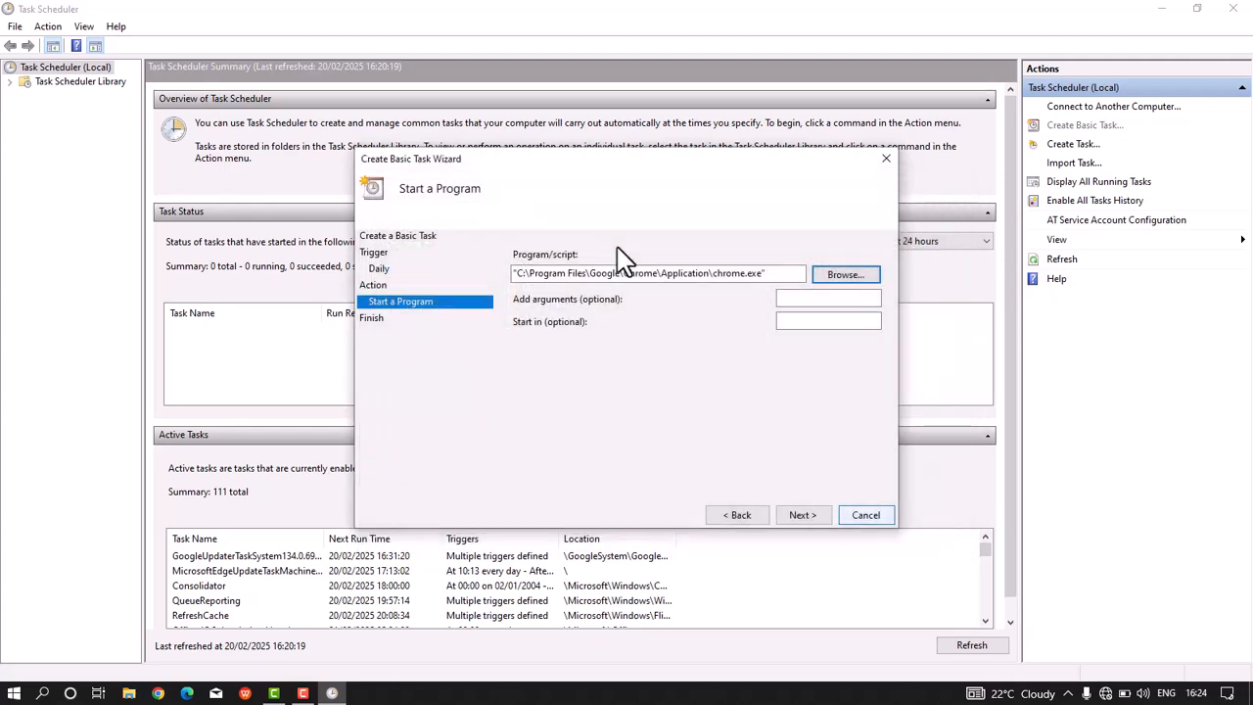
click(802, 515)
click(803, 515)
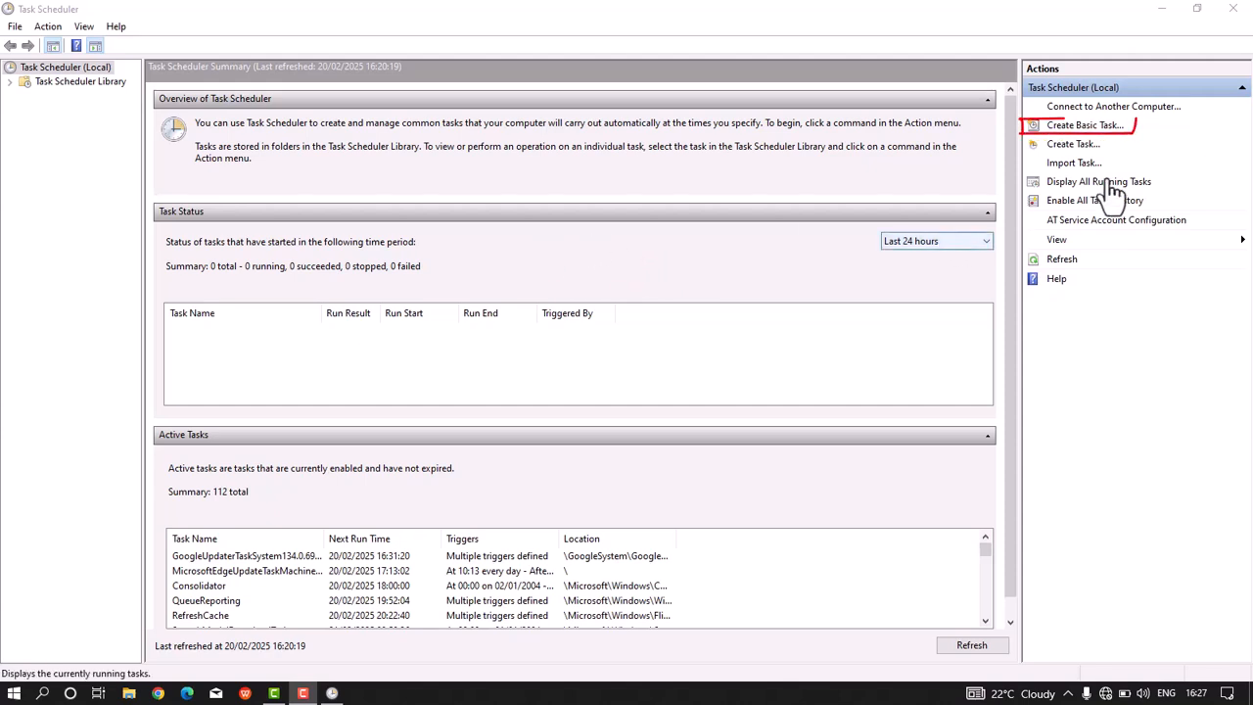
Step: Start another basic task named Auto Cleanup
click(1084, 125)
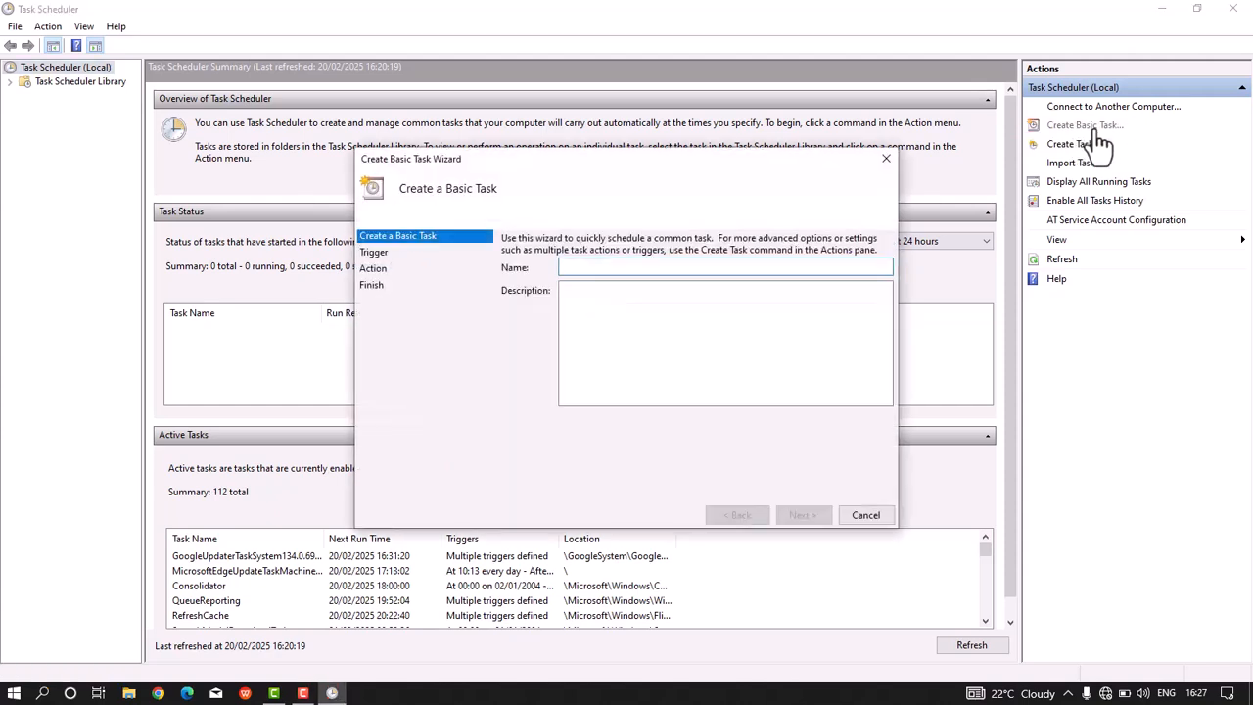
text(A)
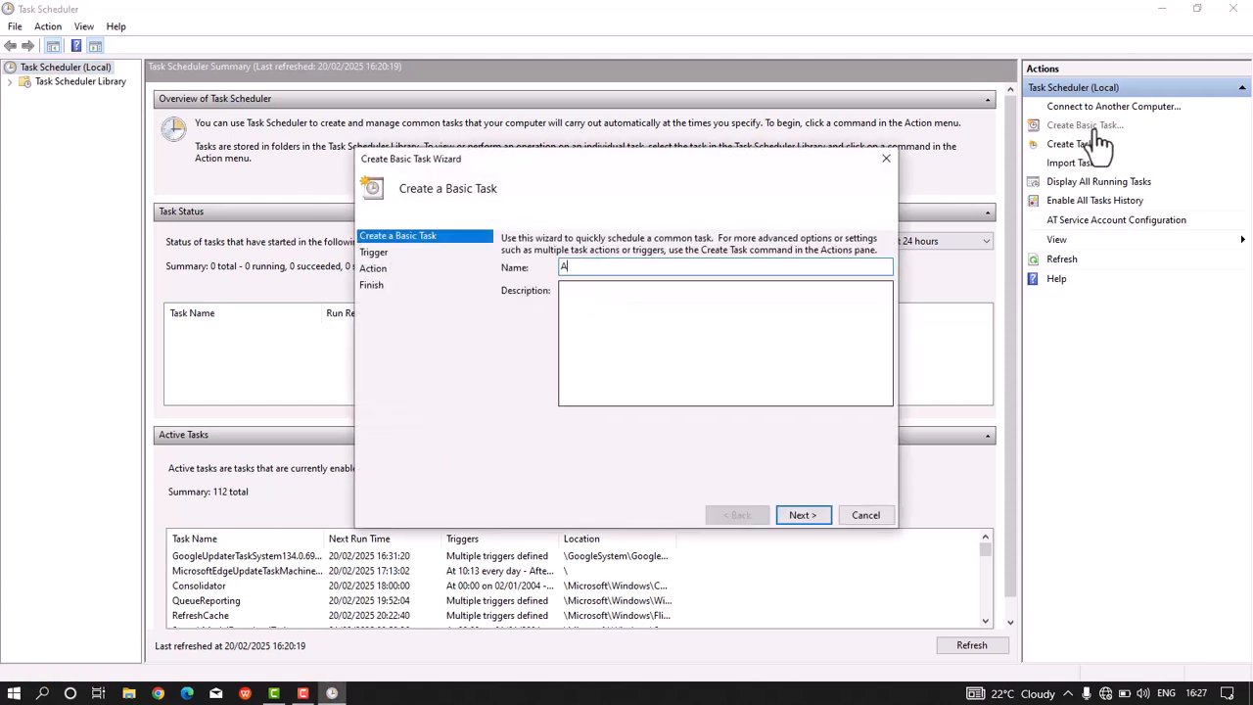
text(uto Cleanup)
key(Return)
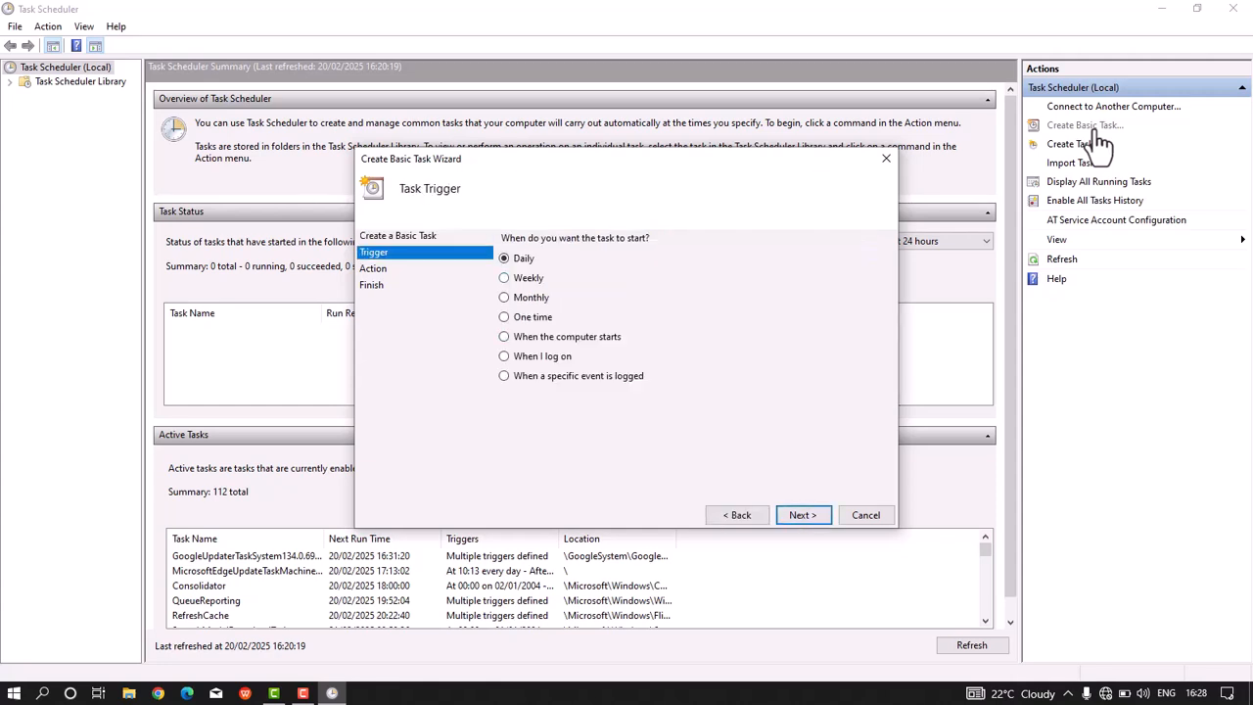
Step: Choose a weekly trigger recurring every Saturday
key(Down)
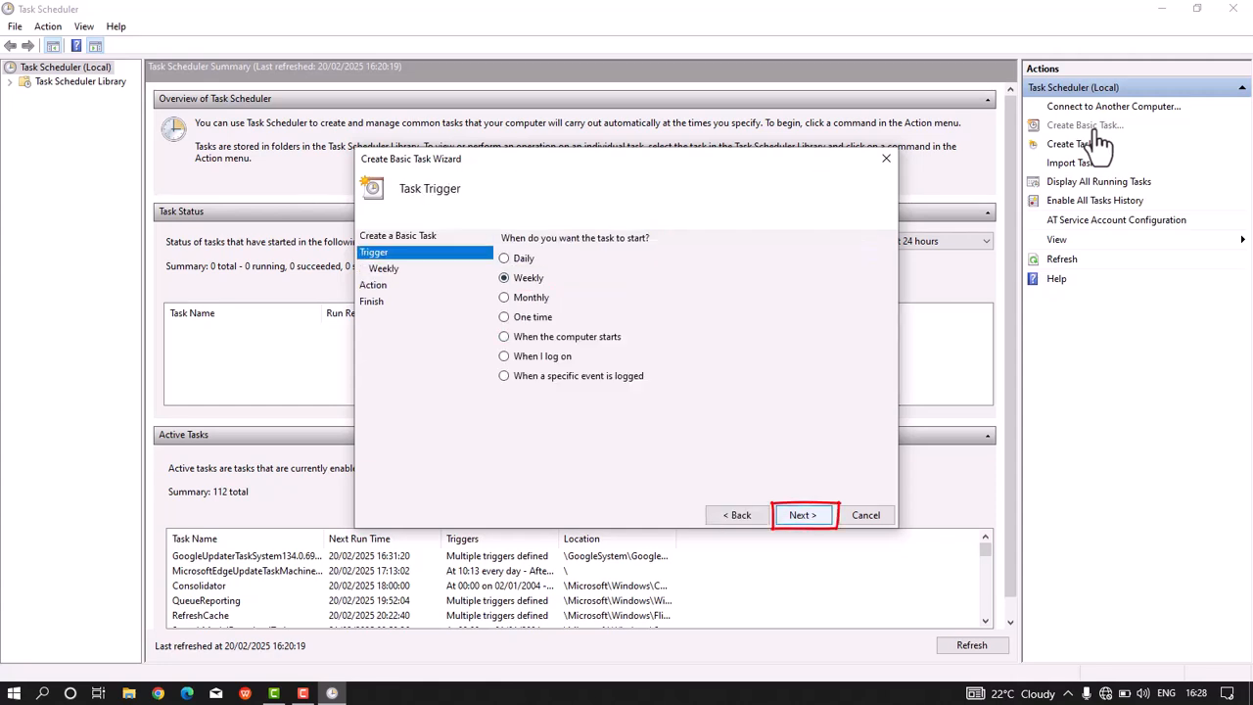
key(Return)
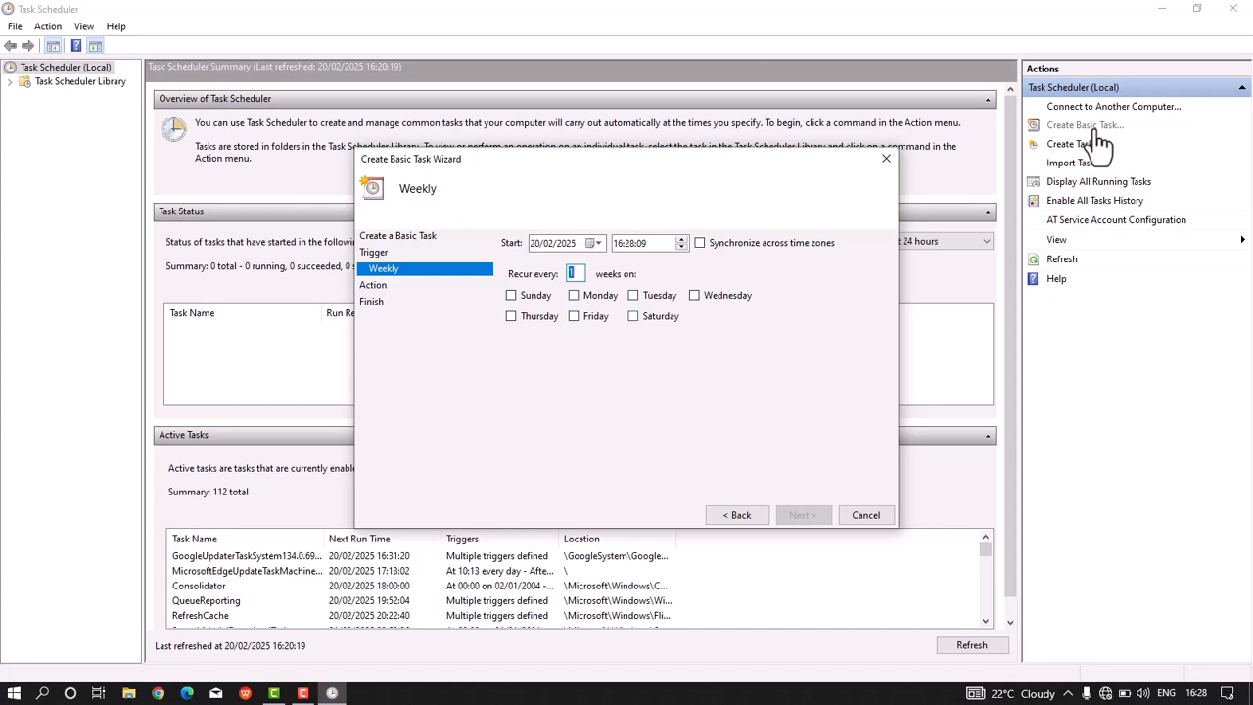
click(634, 316)
click(803, 515)
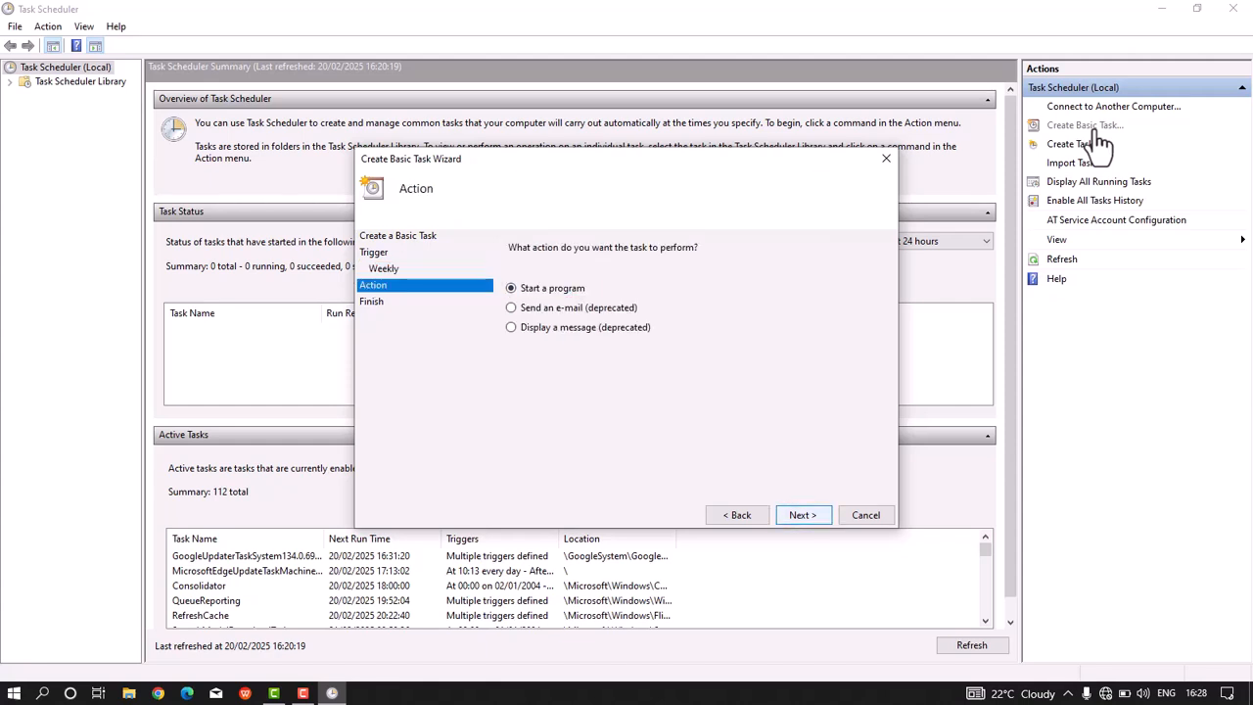
Step: Set the program to cmd.exe /c cleanmgr /sagerun:1, accept the argument split, and finish the task
click(803, 515)
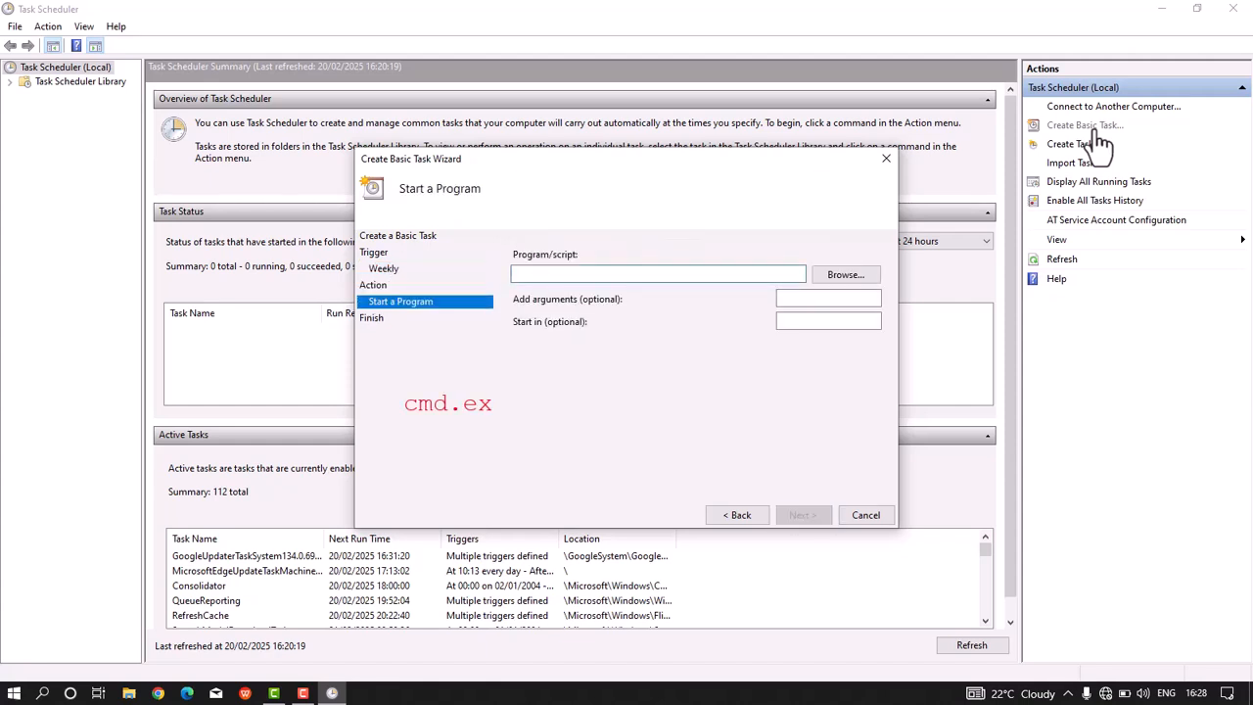
text(cmd.ex)
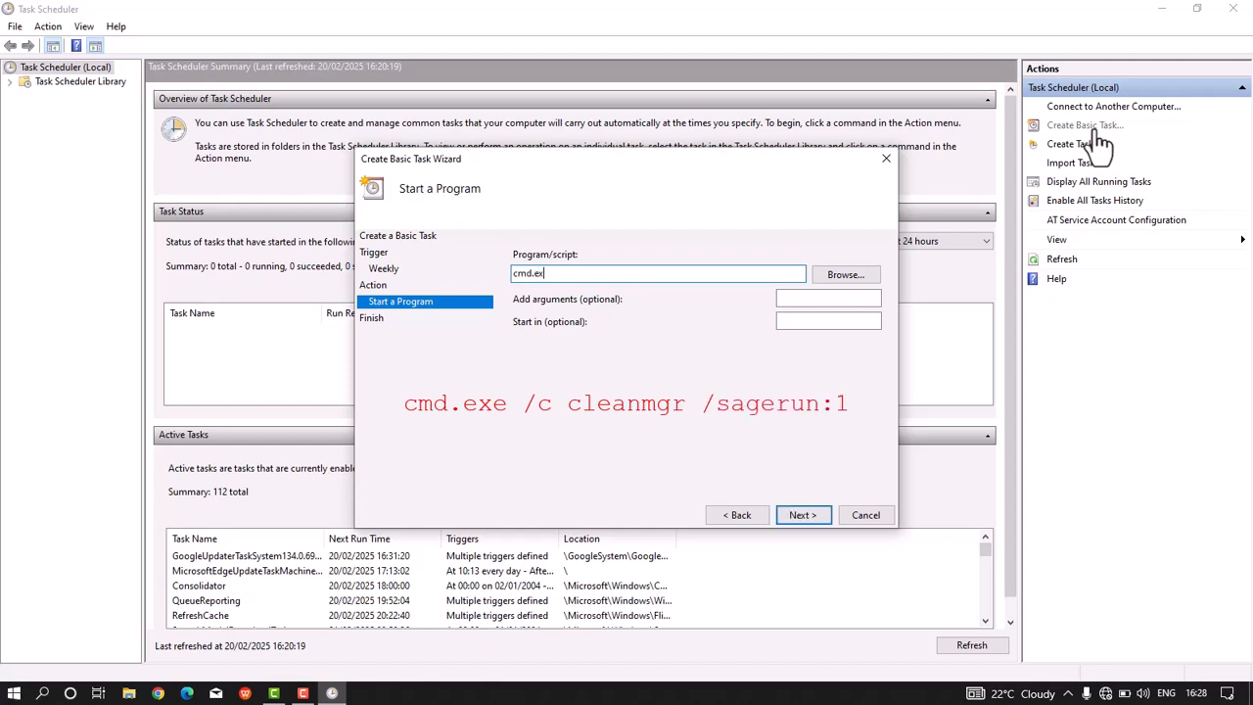
text(e /c cleanmgr /sagerun:1)
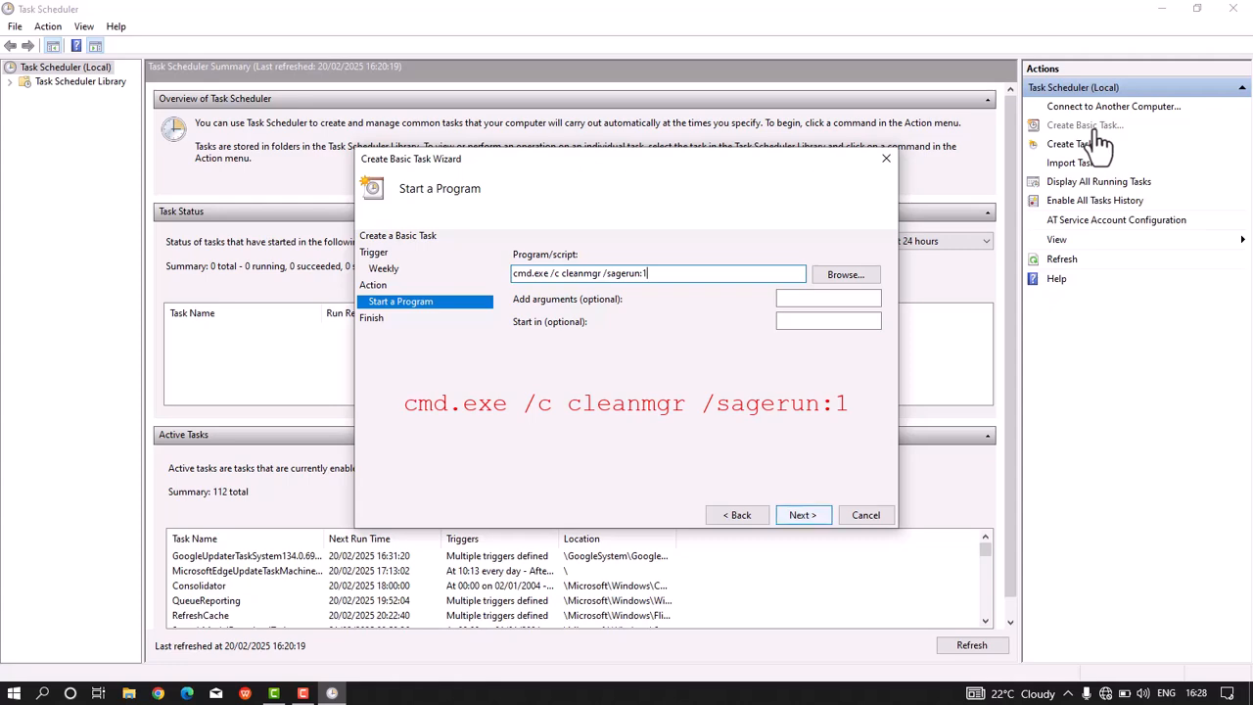
key(Return)
key(Return)
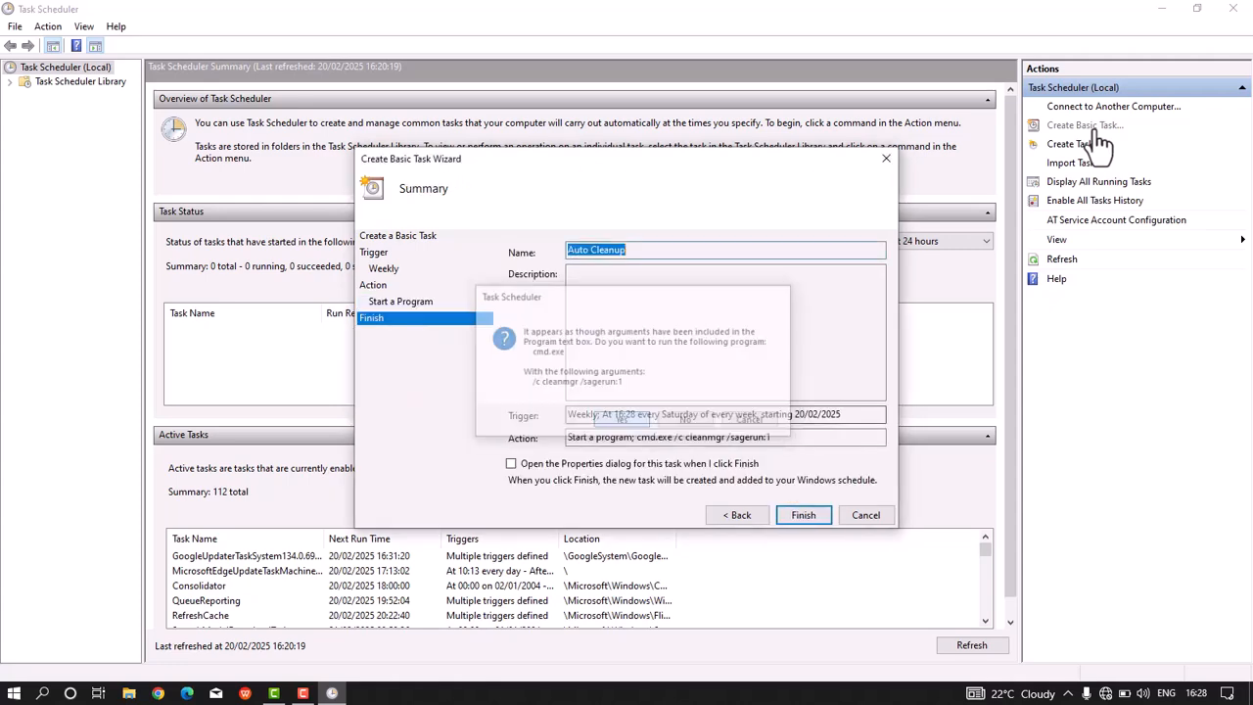
key(Return)
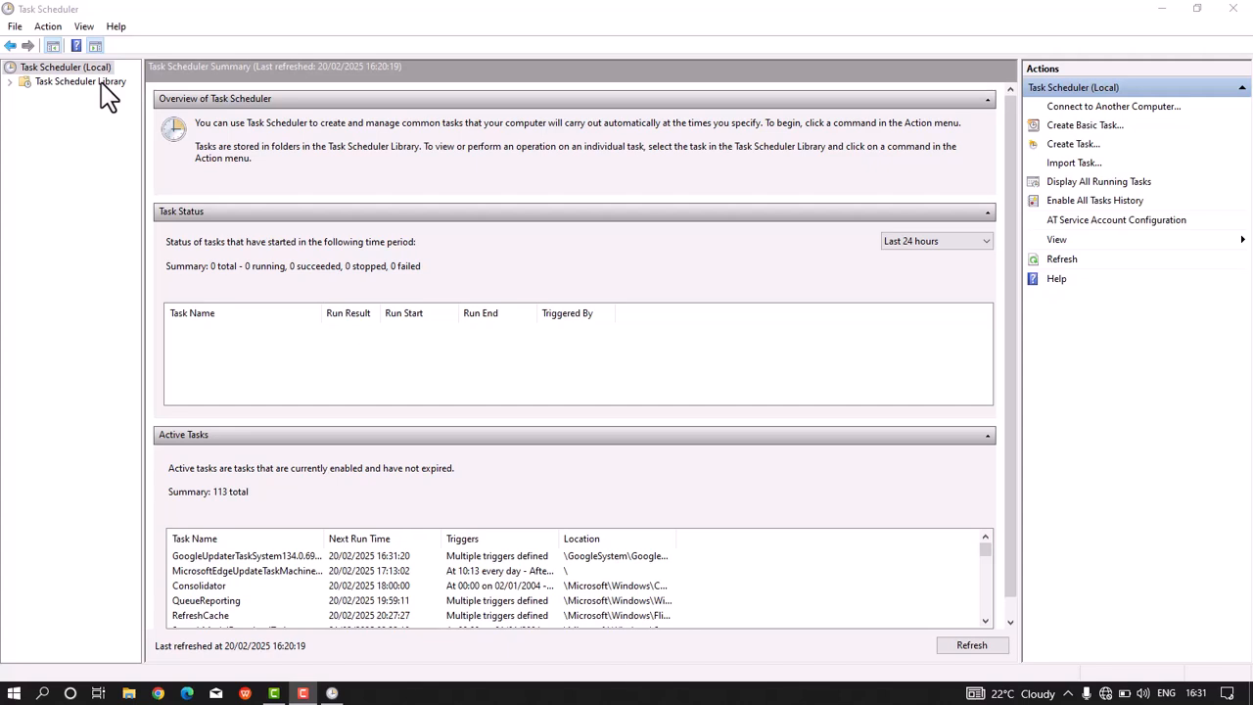
Step: Open the Task Scheduler Library to review the list of tasks
click(85, 82)
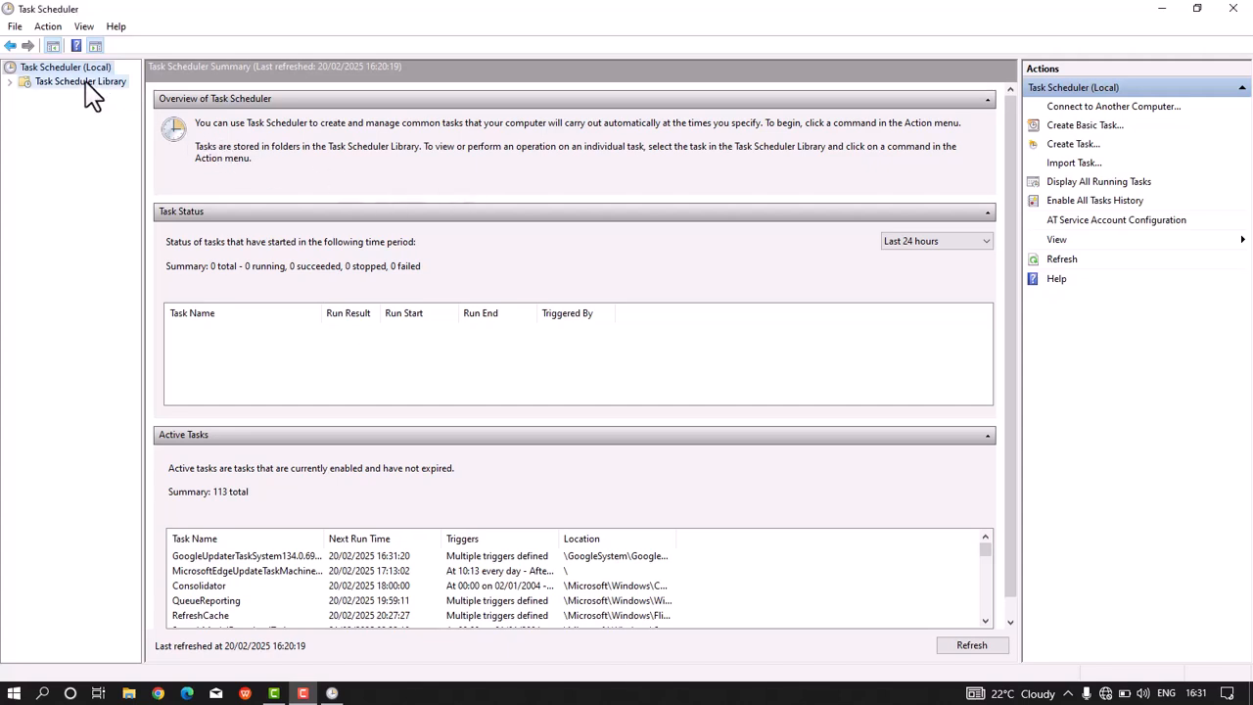
right_click(571, 212)
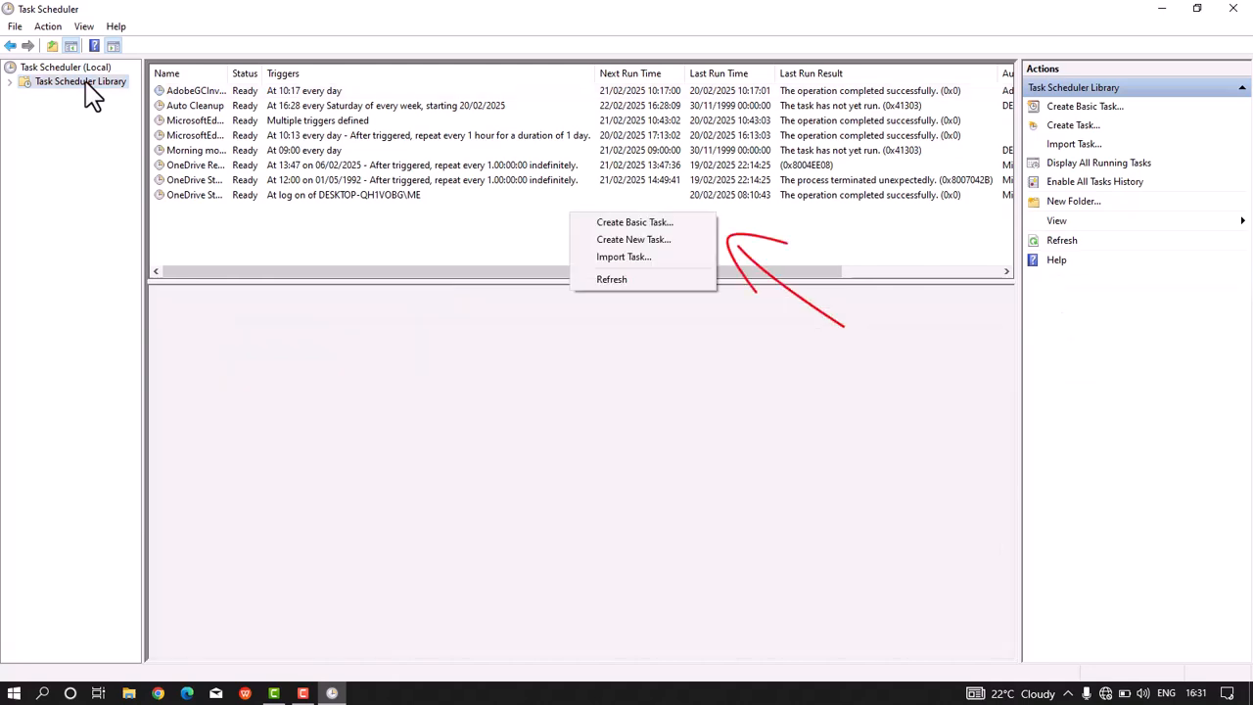
key(Return)
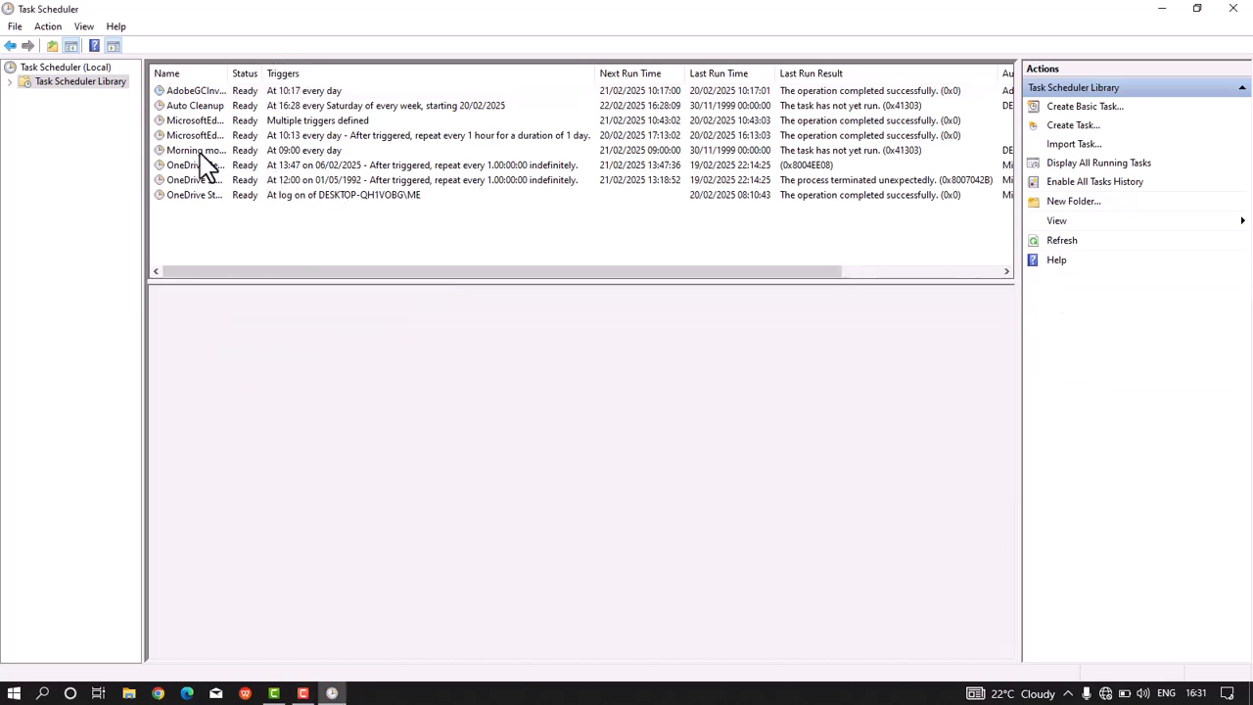
Step: Open the Morning motivation task's properties and enable waking the computer to run it
right_click(202, 155)
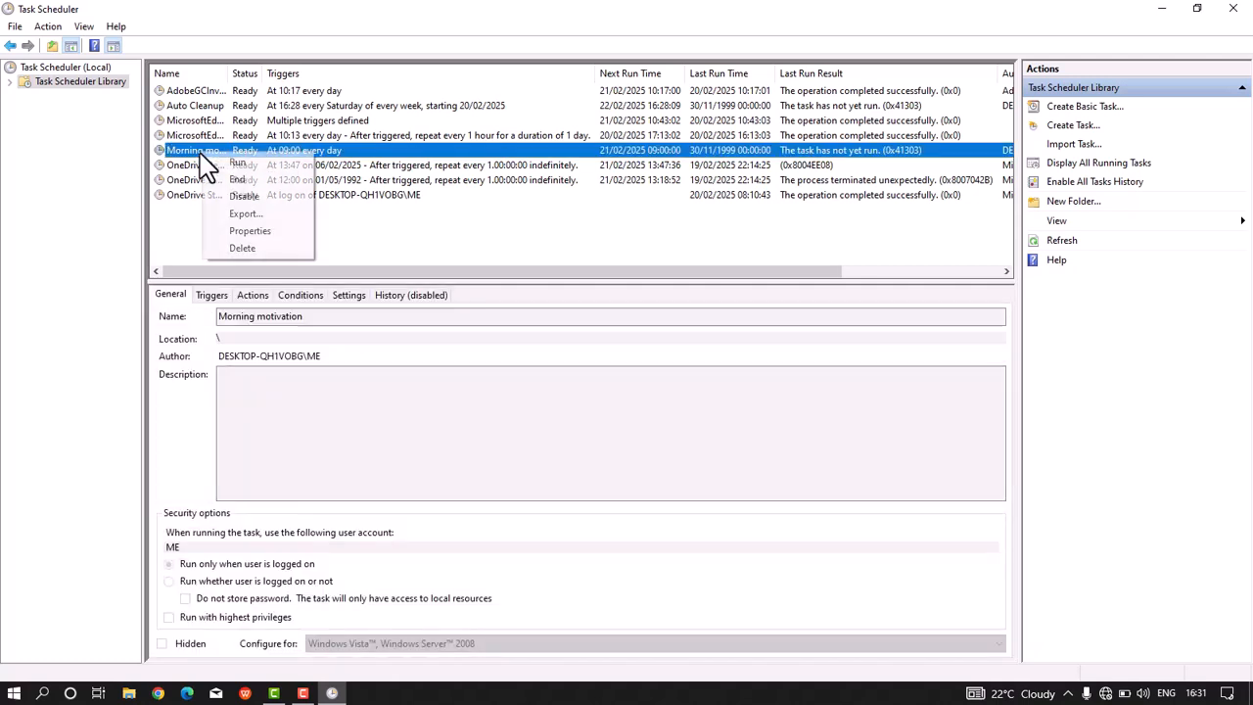
key(Down)
key(Down)
key(Down)
key(Down)
key(Down)
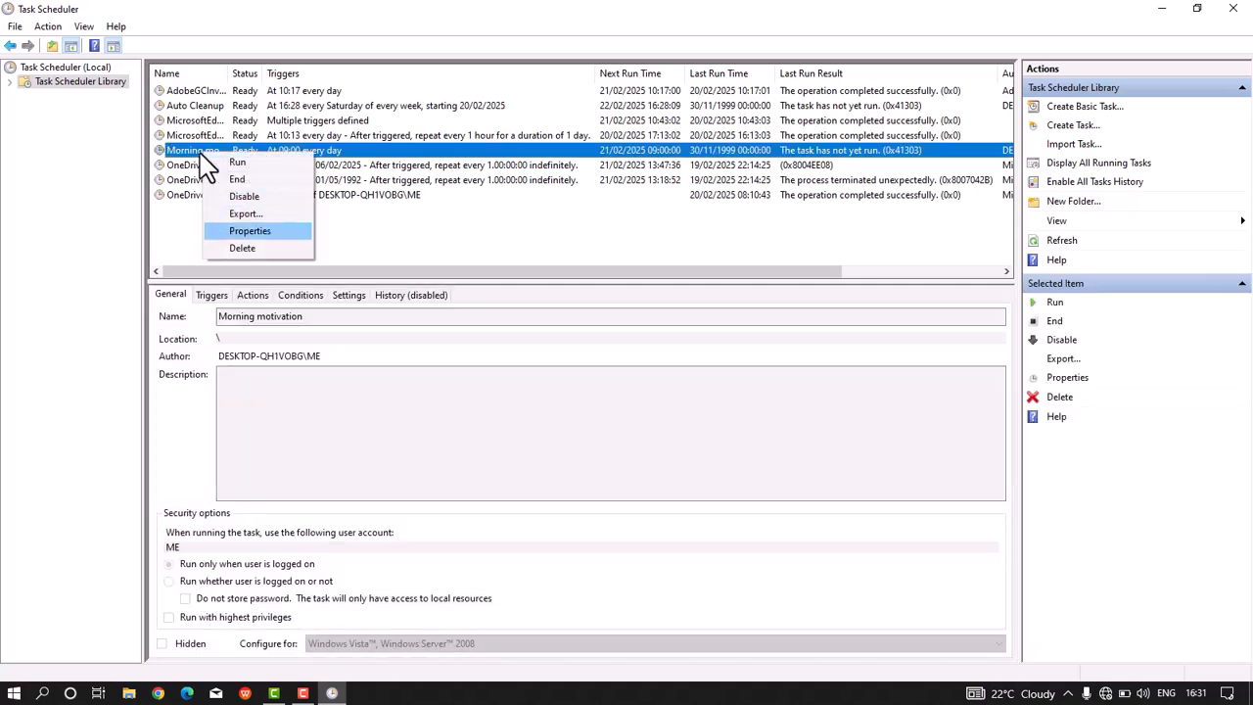
key(Return)
click(245, 123)
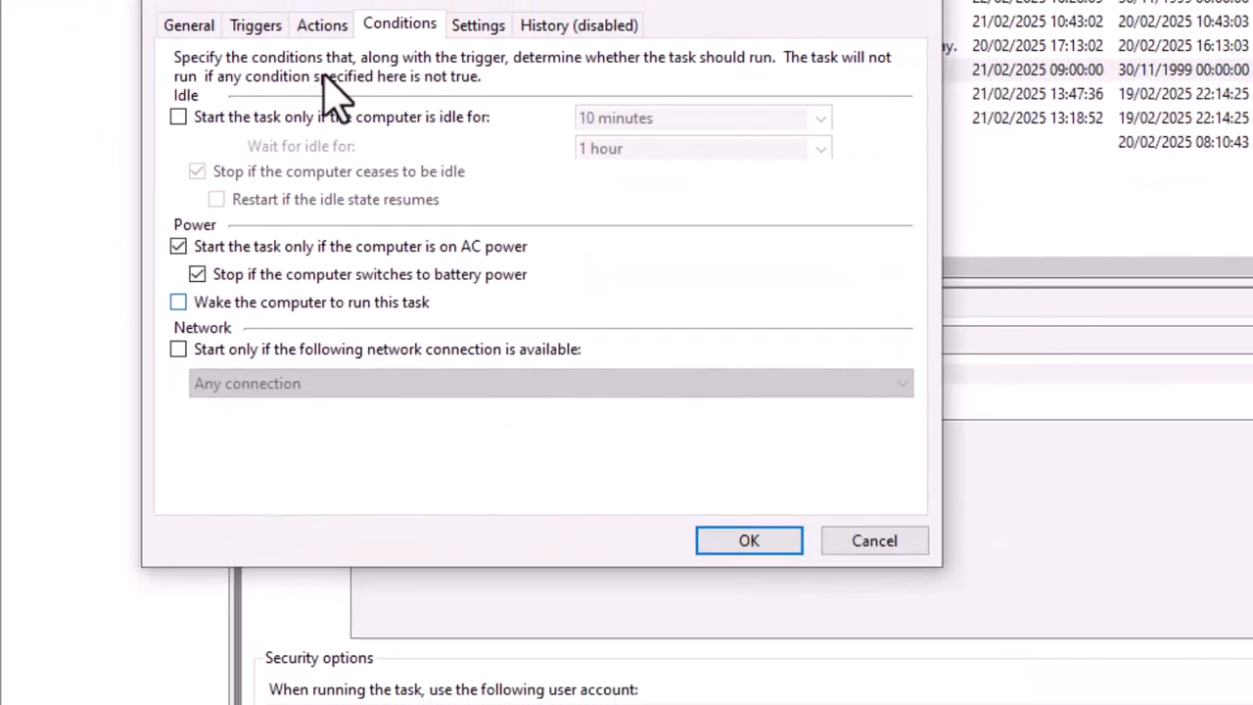
click(198, 305)
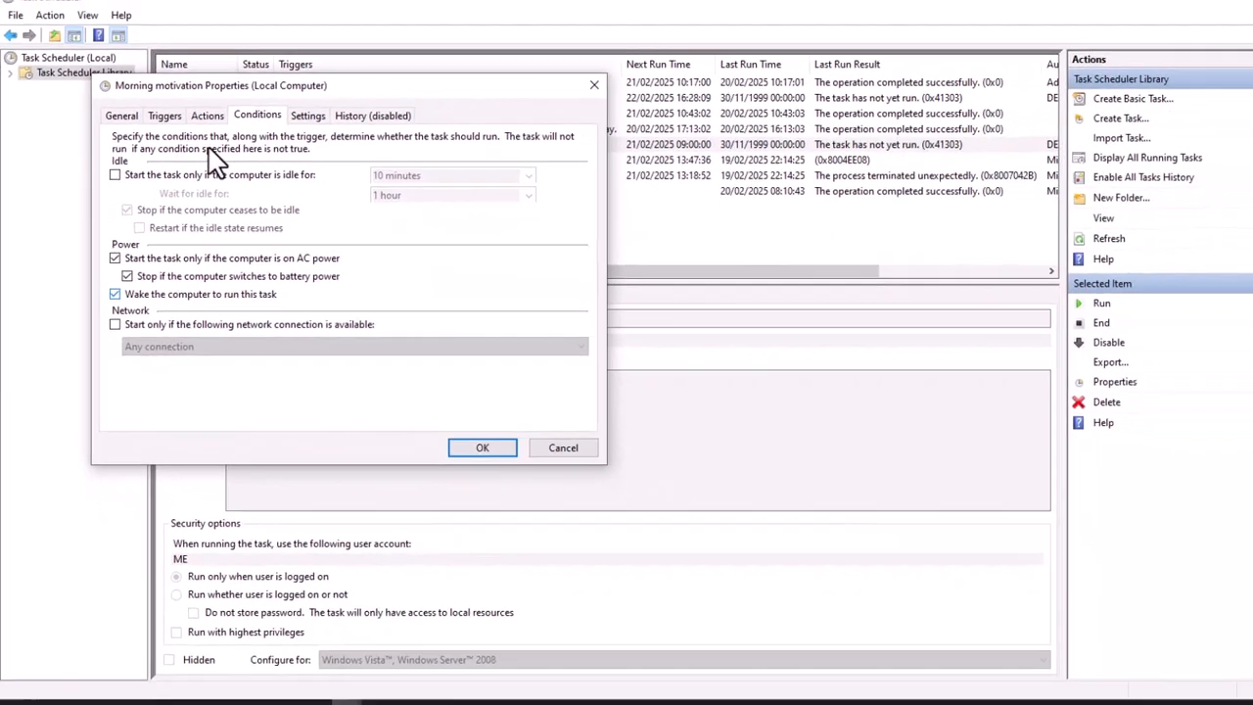
click(485, 440)
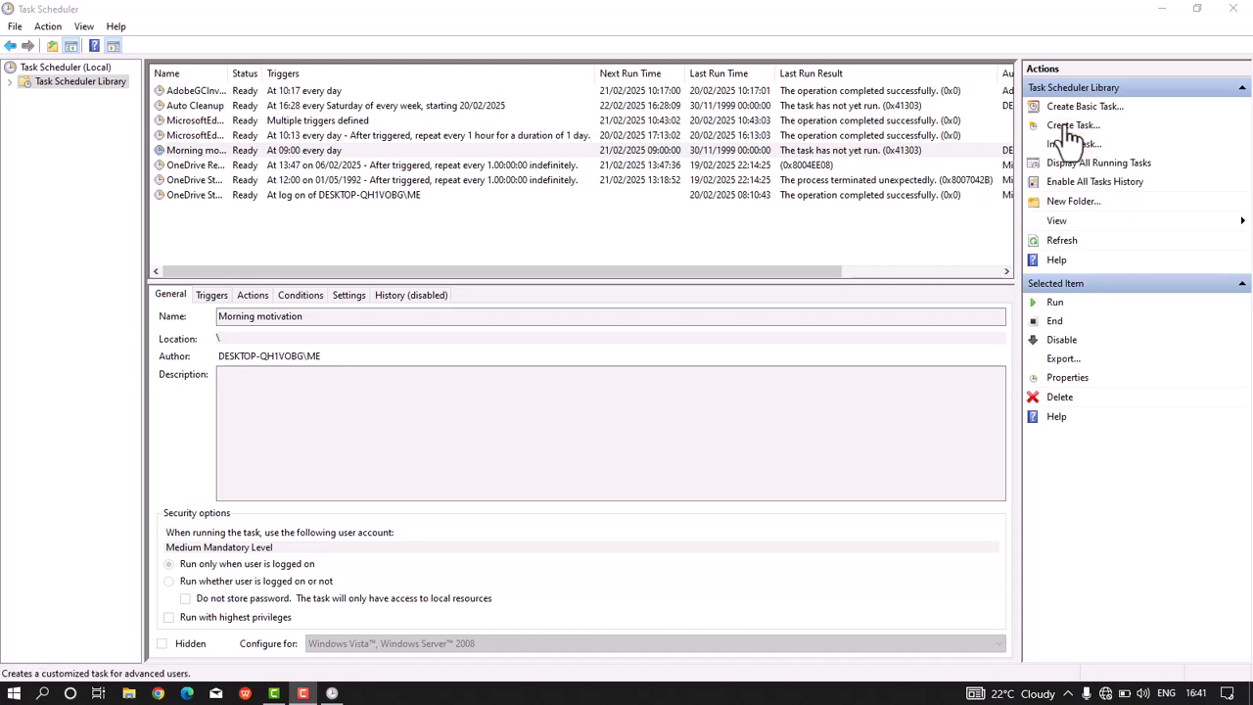
Step: Start a new custom task named Mail delivery and go to its actions
click(1070, 126)
text(Ma)
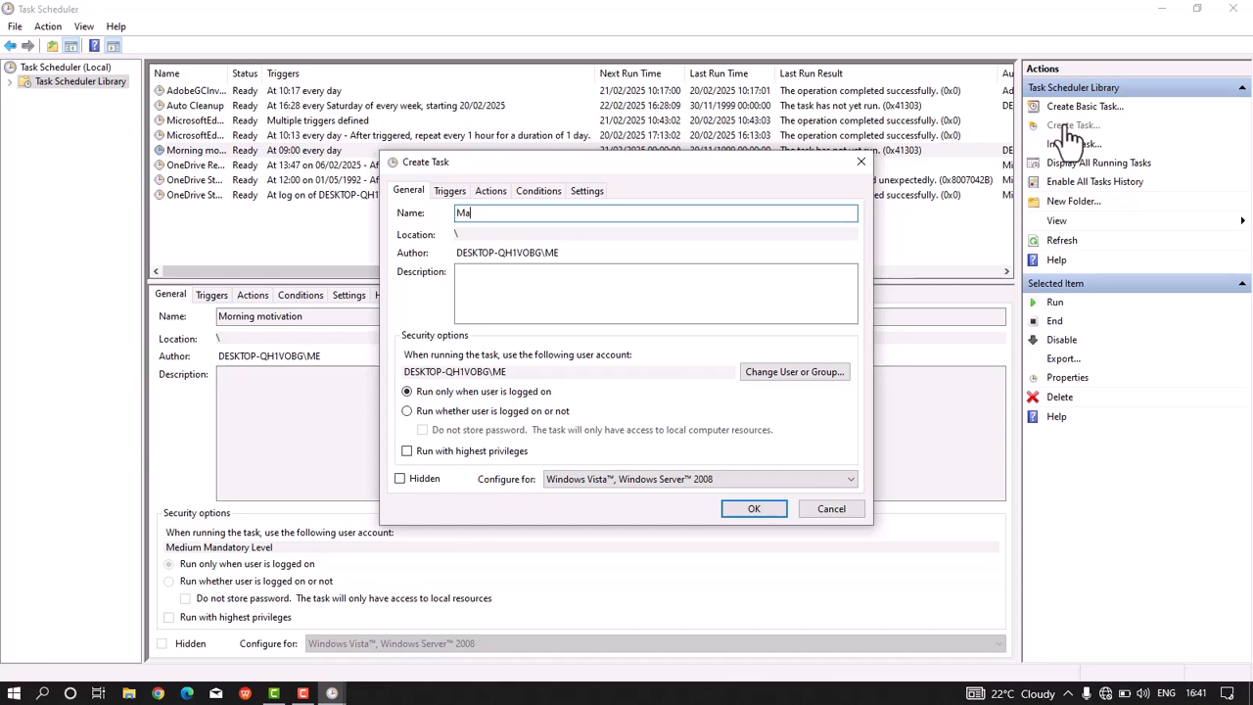
text(il delivery)
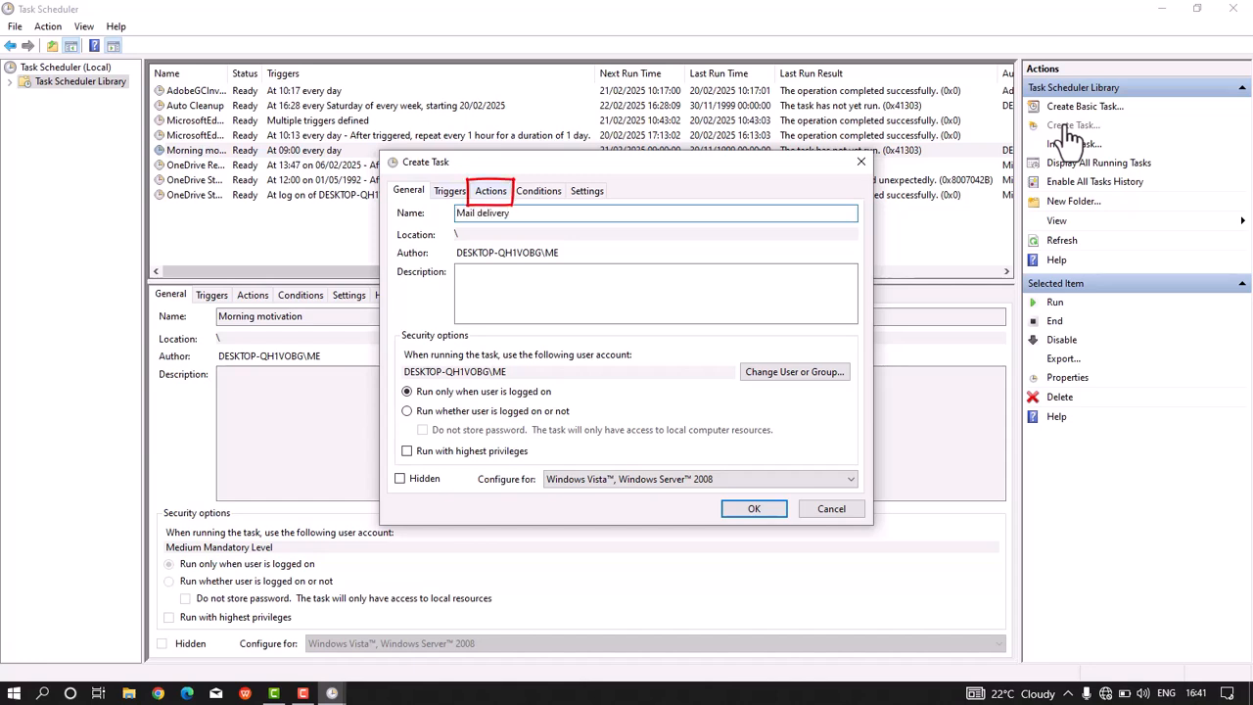
key(ctrl+Tab)
key(ctrl+Tab)
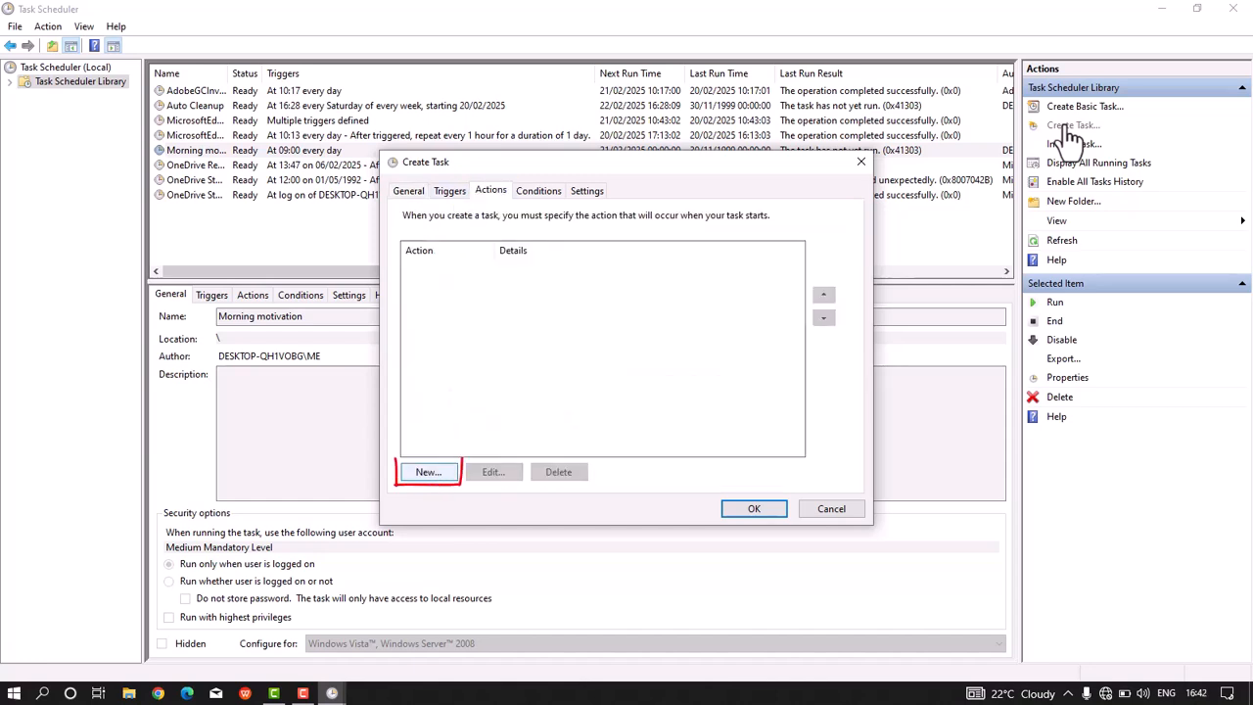
Step: Add a Start a program action whose program is a Send-MailMessage command with recipient, sender, subject "Get it together", body and SMTP server
key(alt+n)
key(Down)
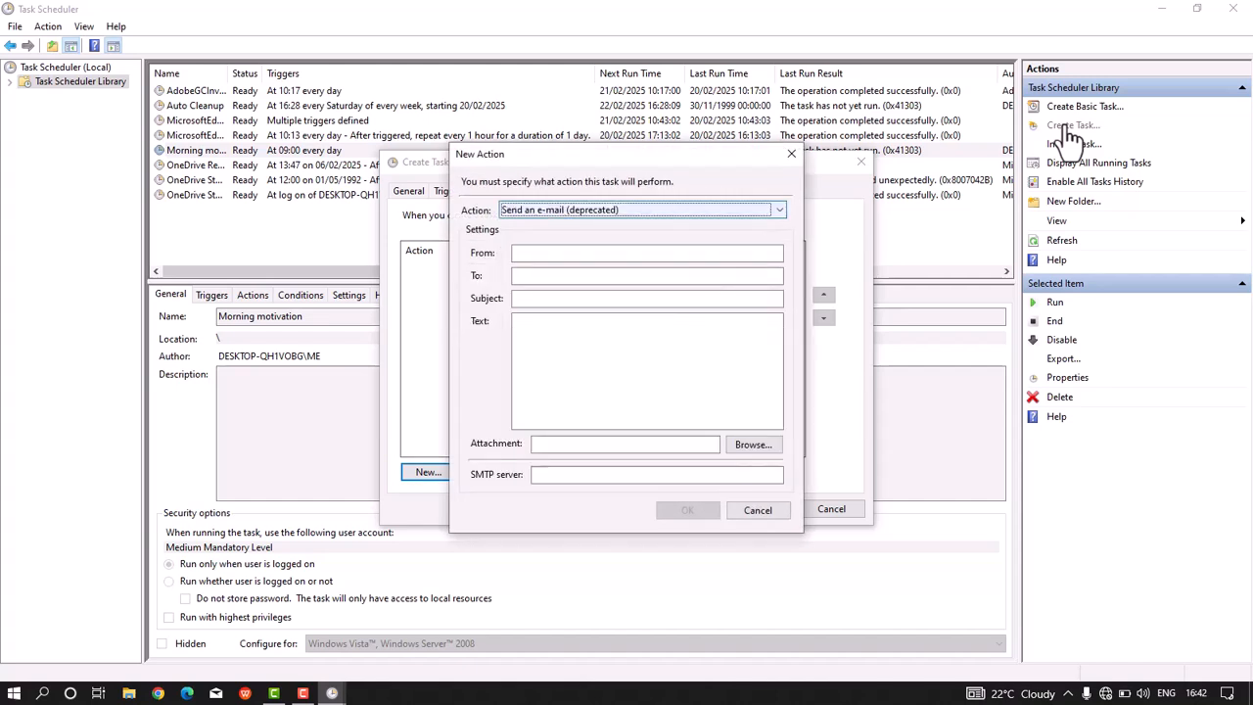
key(alt+Down)
key(Return)
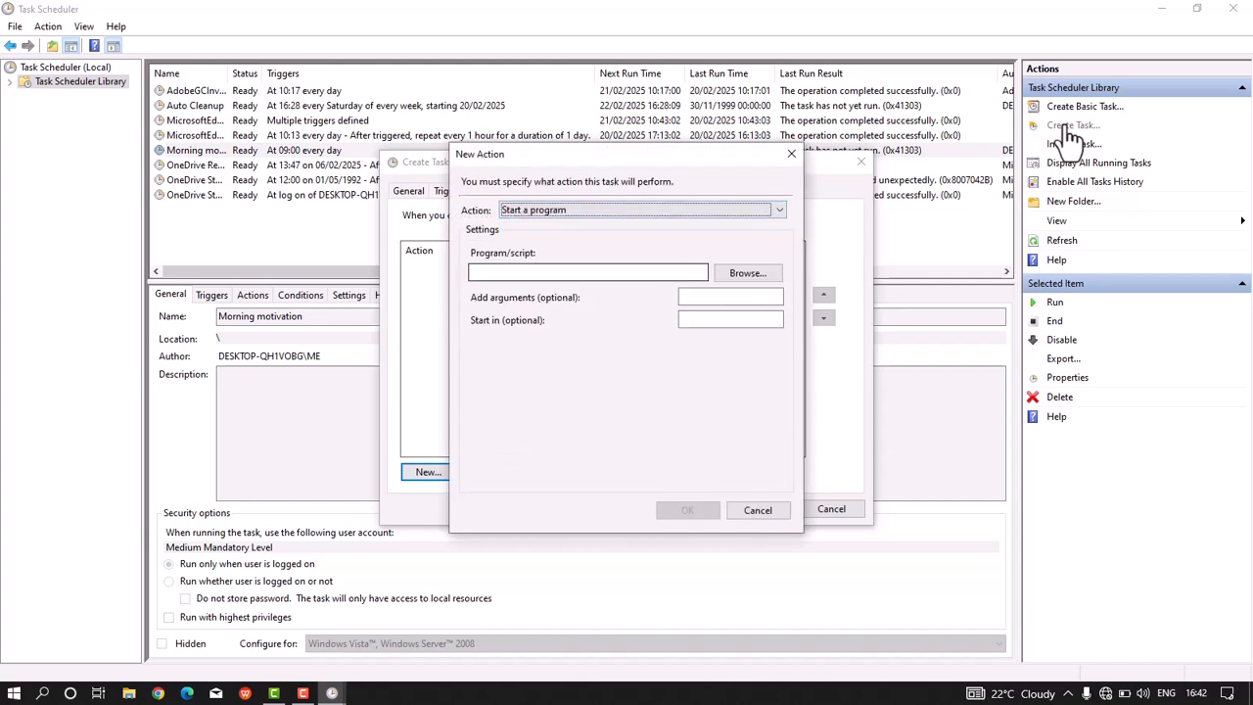
key(Tab)
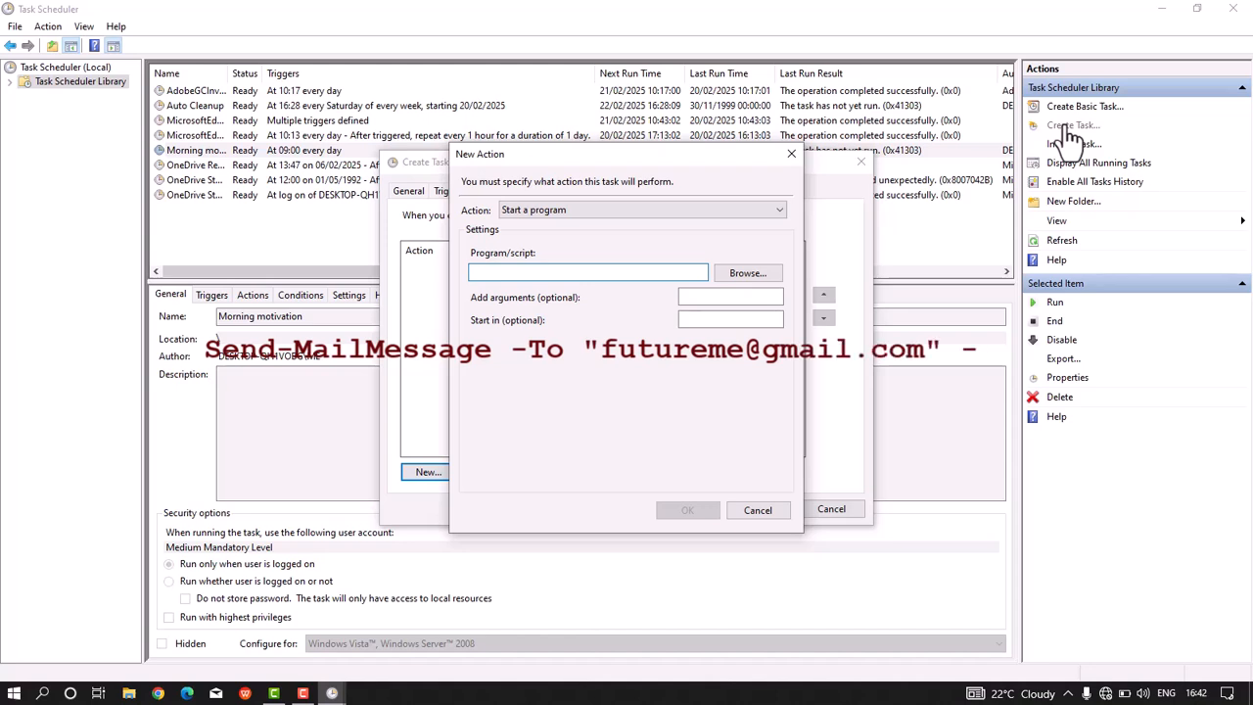
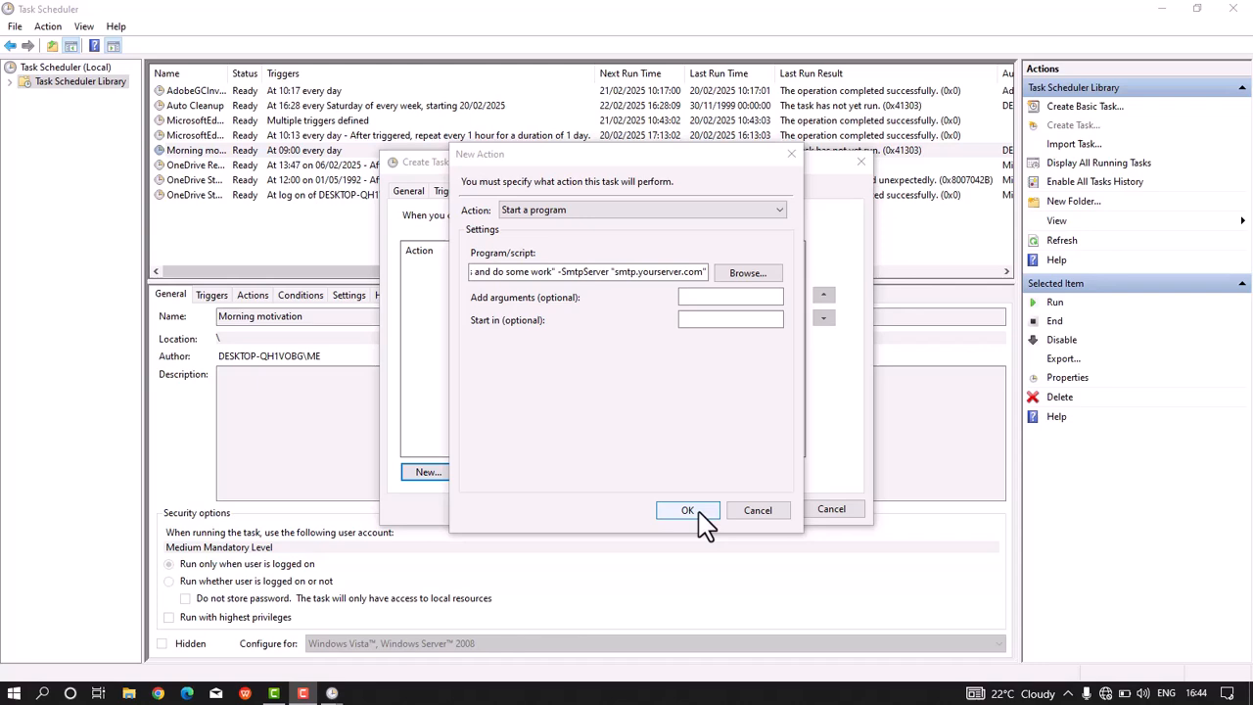
Step: Confirm the action, accept splitting the arguments from Send-MailMessage, and save the Mail delivery task
click(700, 513)
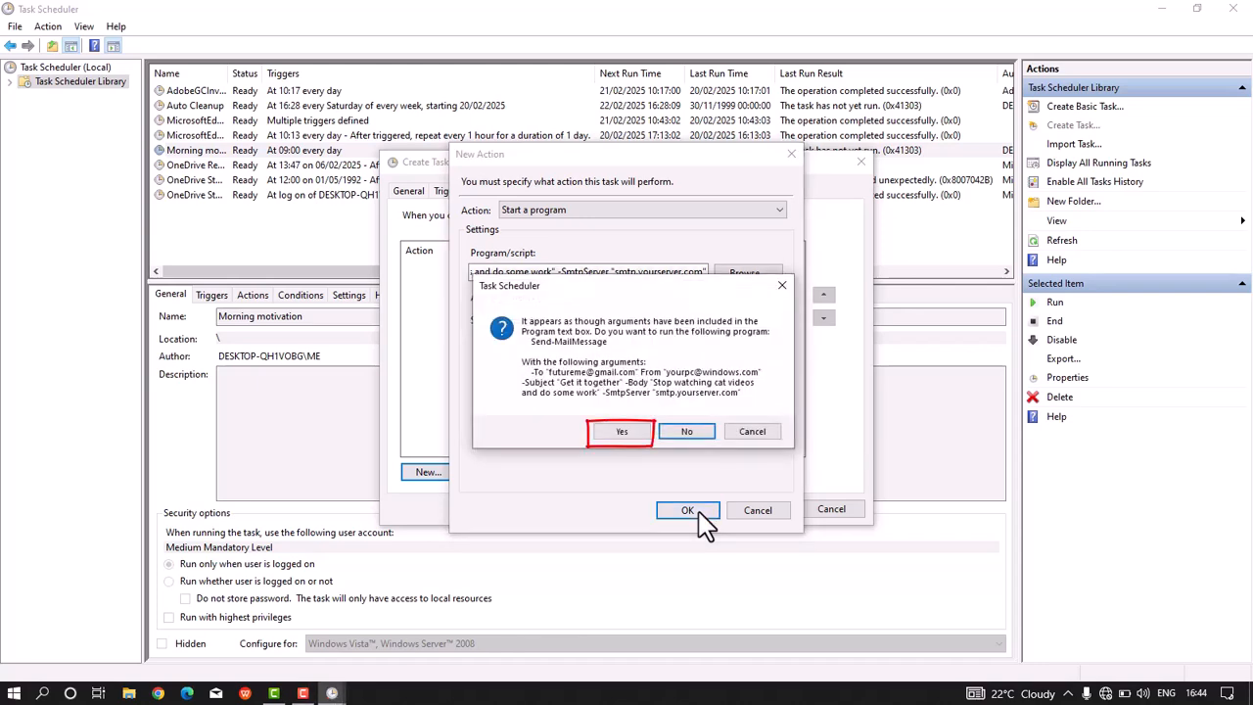
key(Left)
key(Return)
click(744, 509)
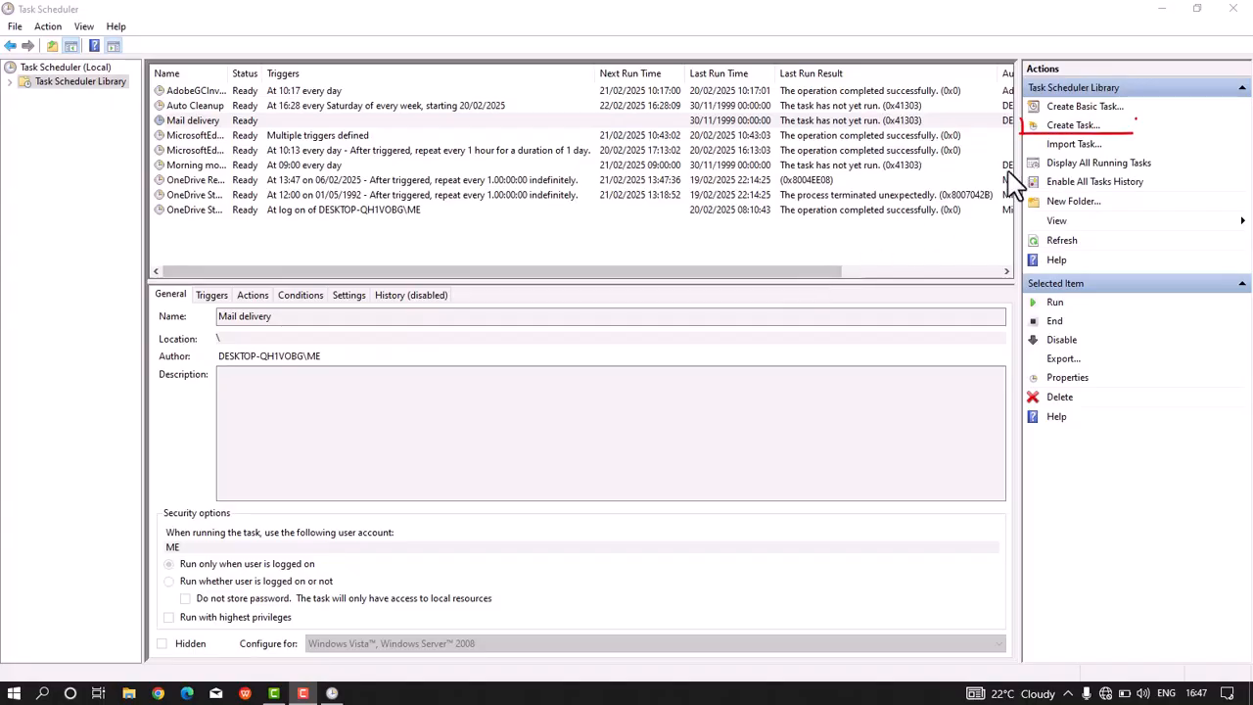
Step: Create a new custom task named restart and go to its triggers
click(1088, 134)
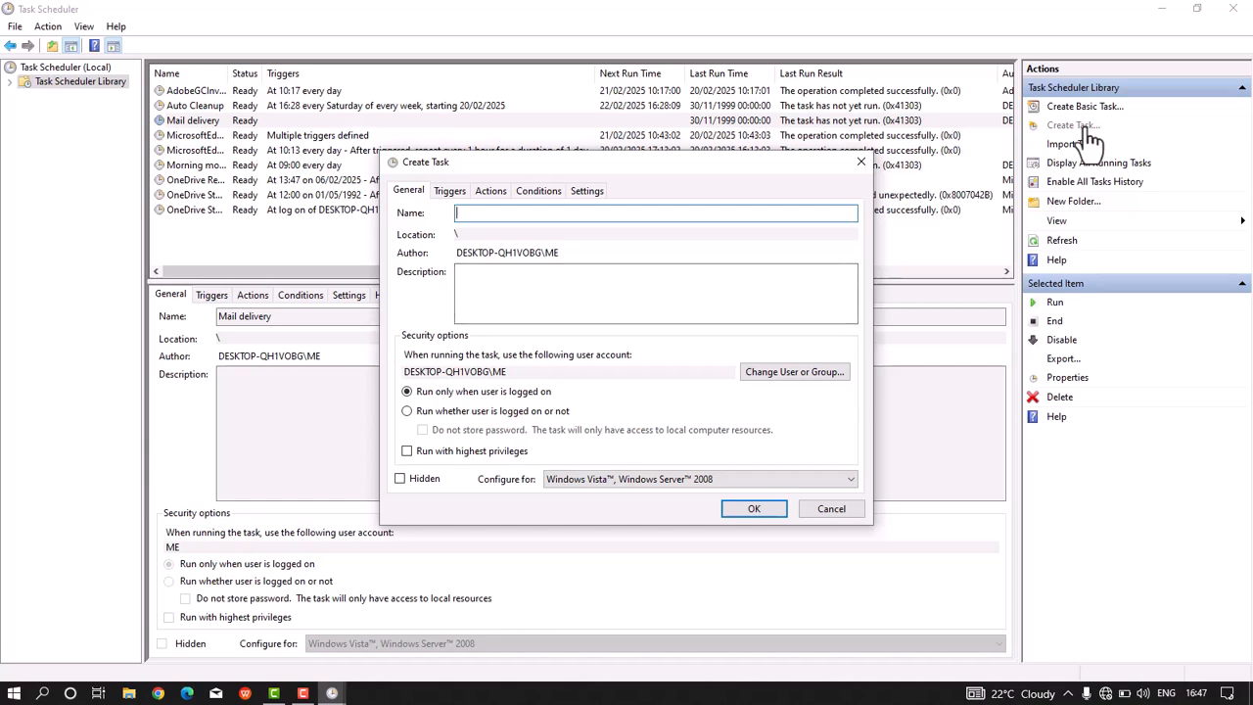
text(restart)
key(ctrl+Tab)
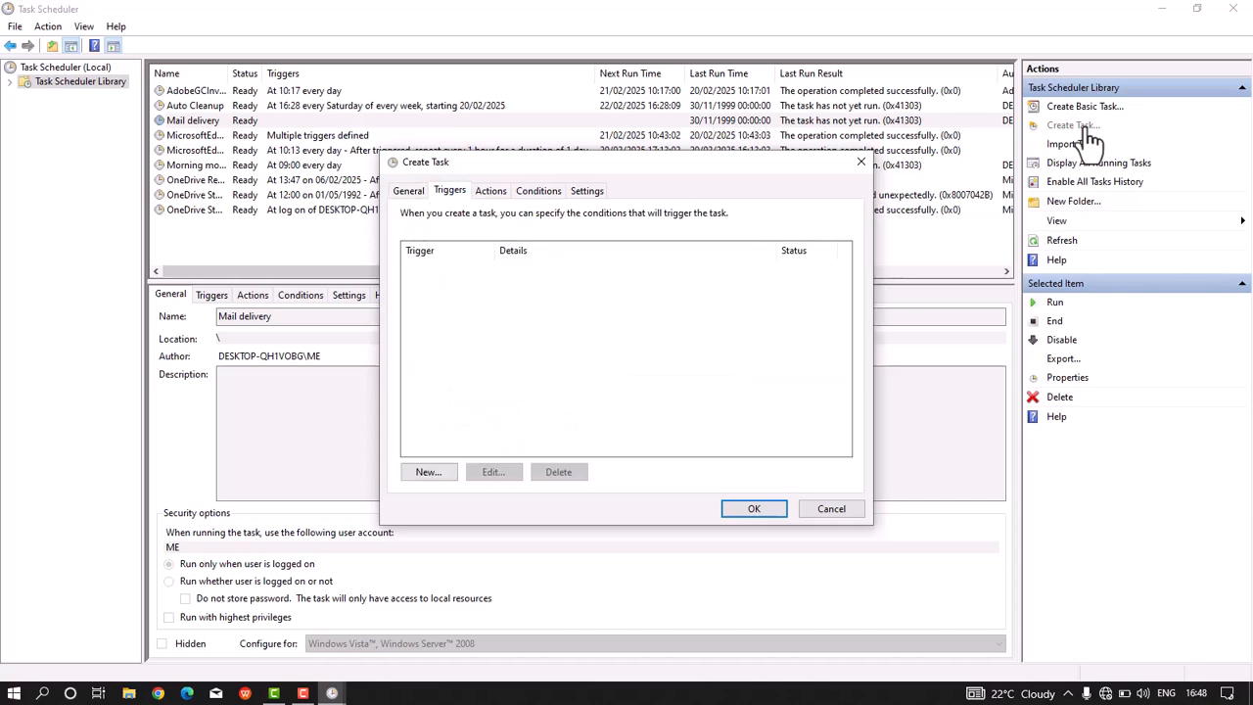
Step: Add a weekly trigger recurring every Saturday
key(alt+n)
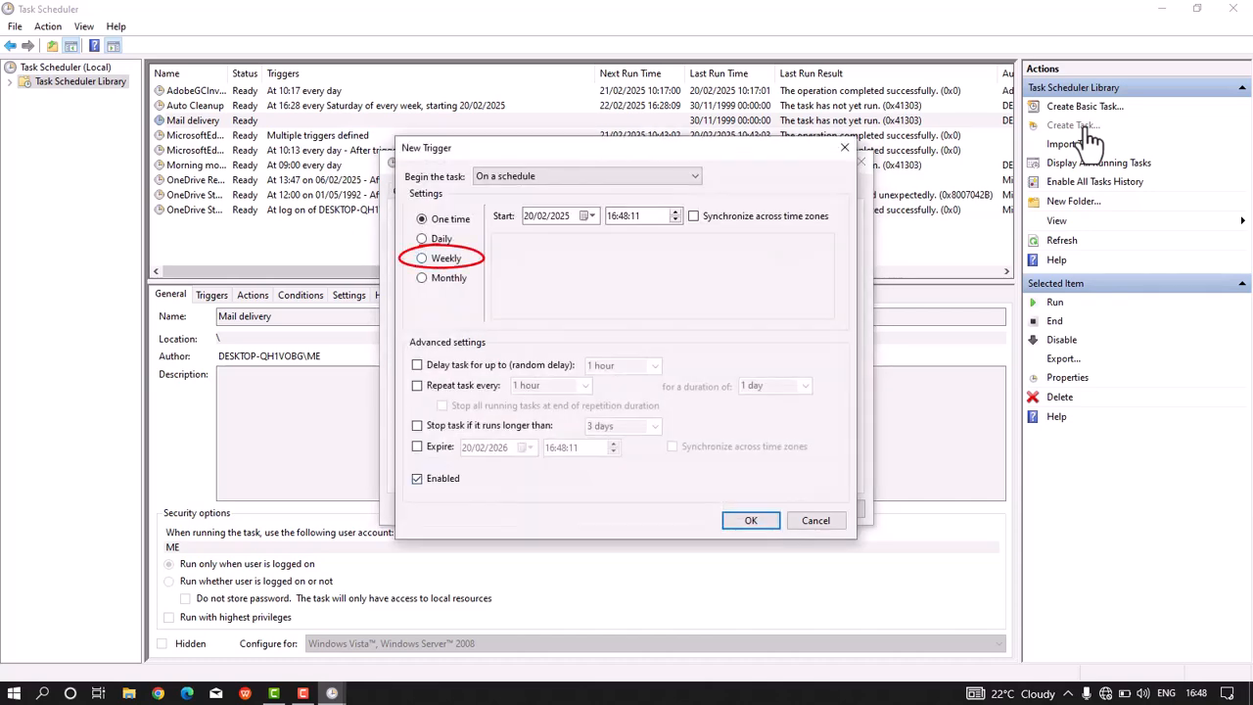
key(alt+w)
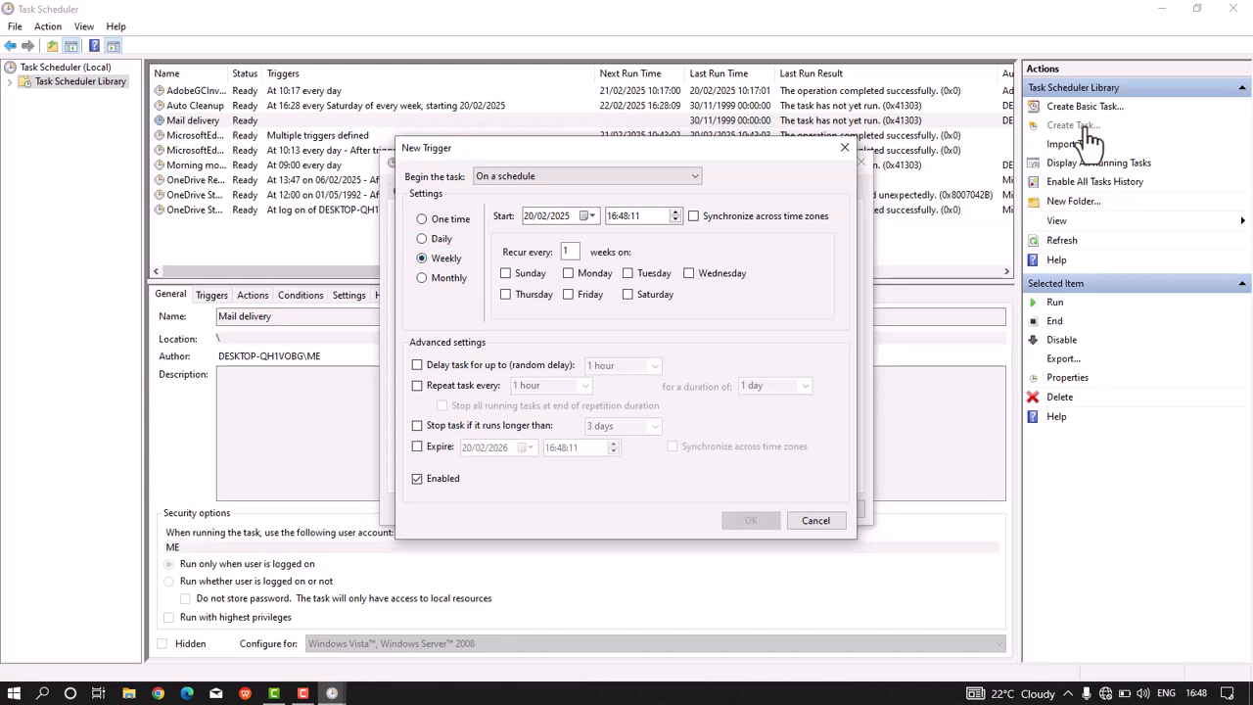
click(629, 295)
click(751, 521)
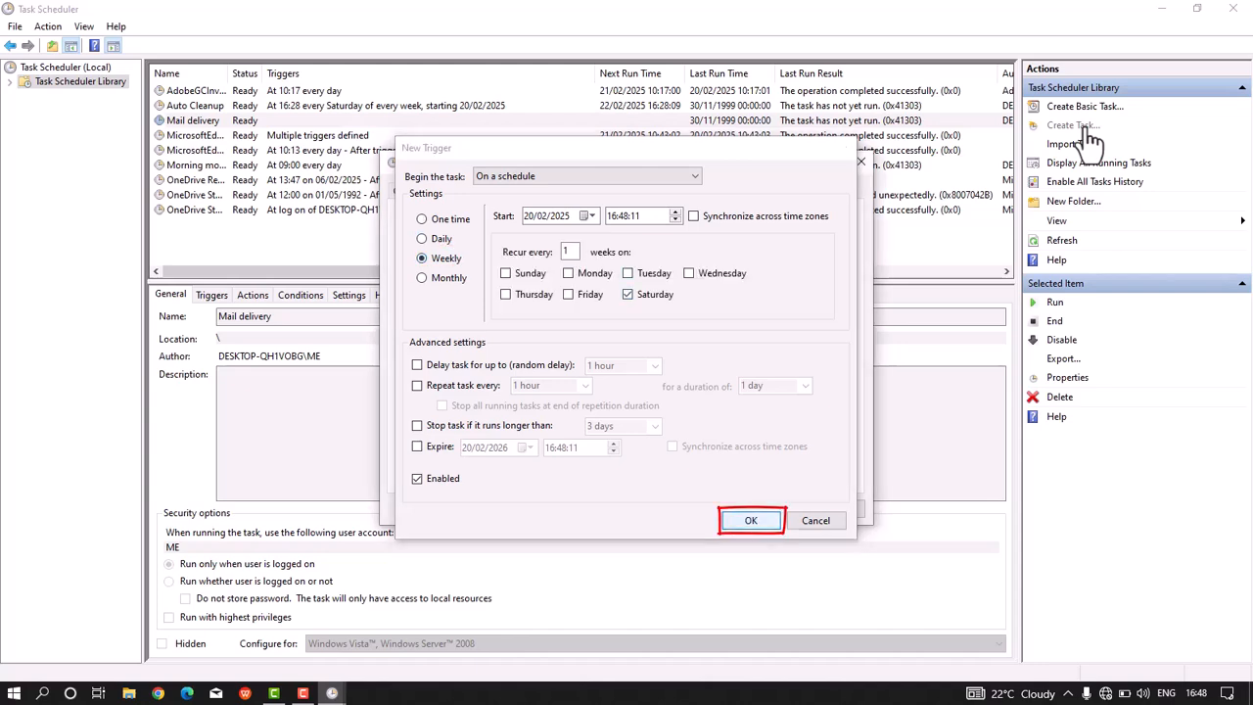
Step: Add a Start a program action for the restart task with the program shutdown -r -t 0
key(ctrl+Tab)
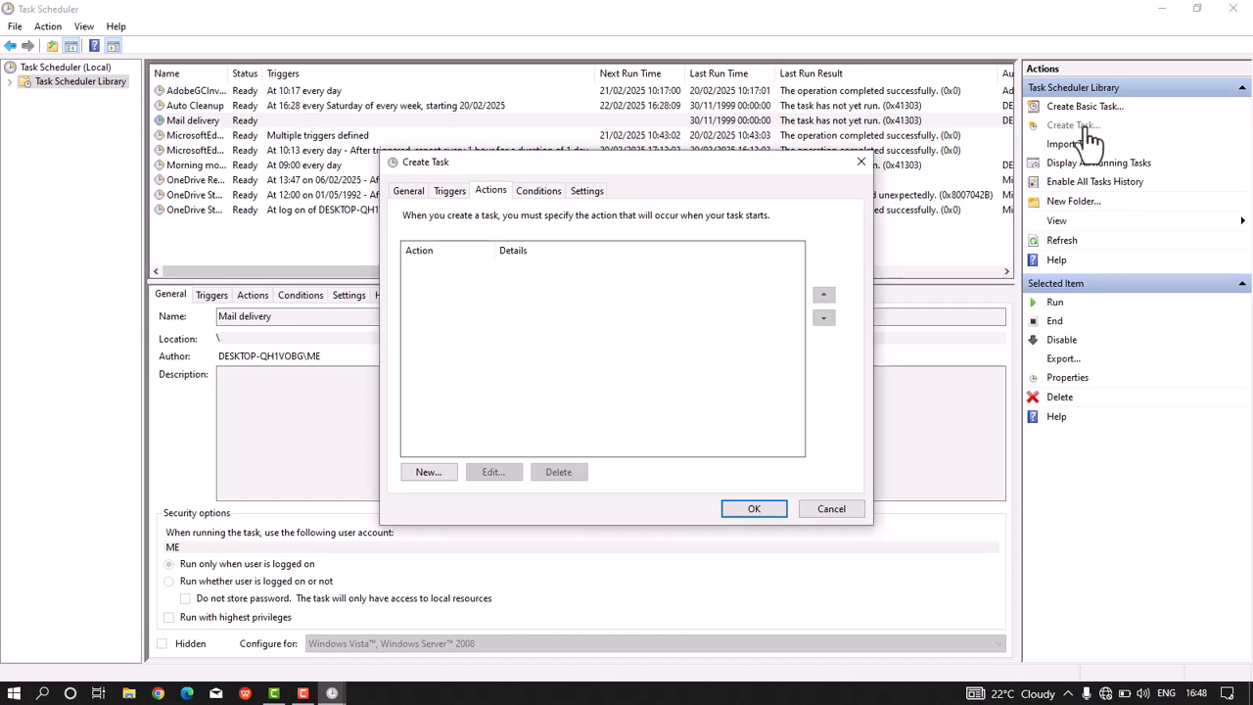
key(alt+n)
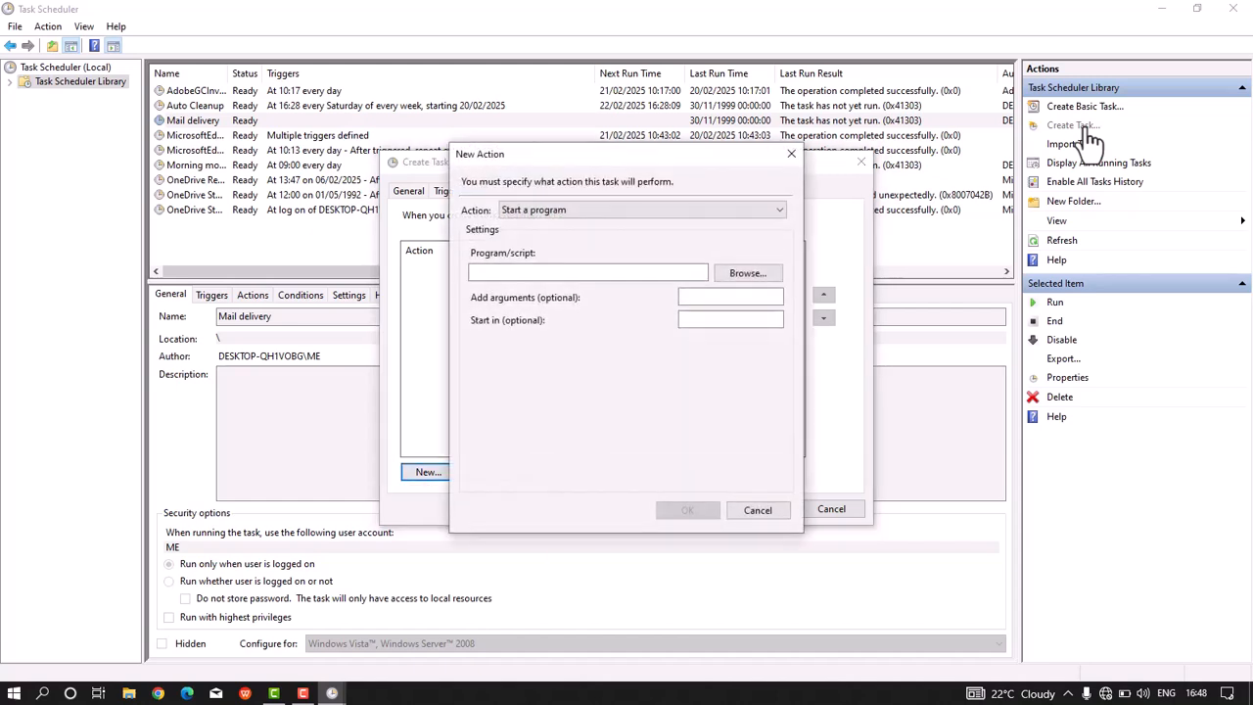
key(alt+Down)
key(Down)
key(Up)
key(Return)
key(Tab)
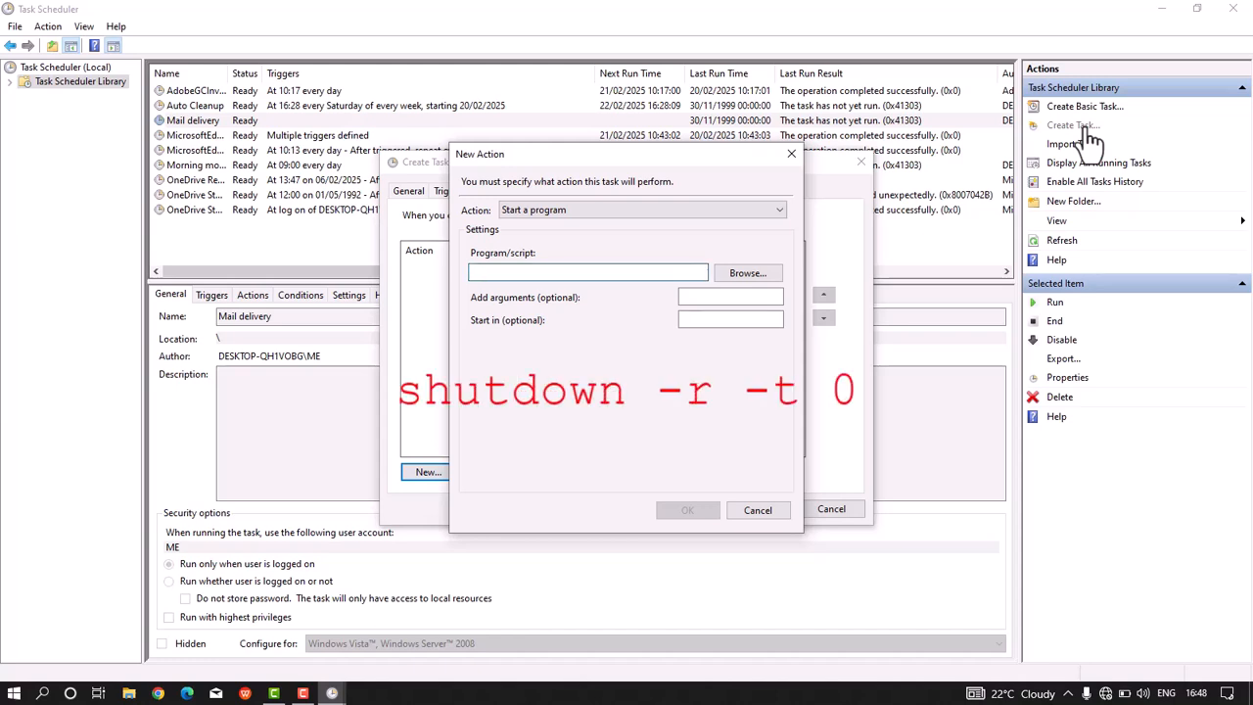
text(shutdown =)
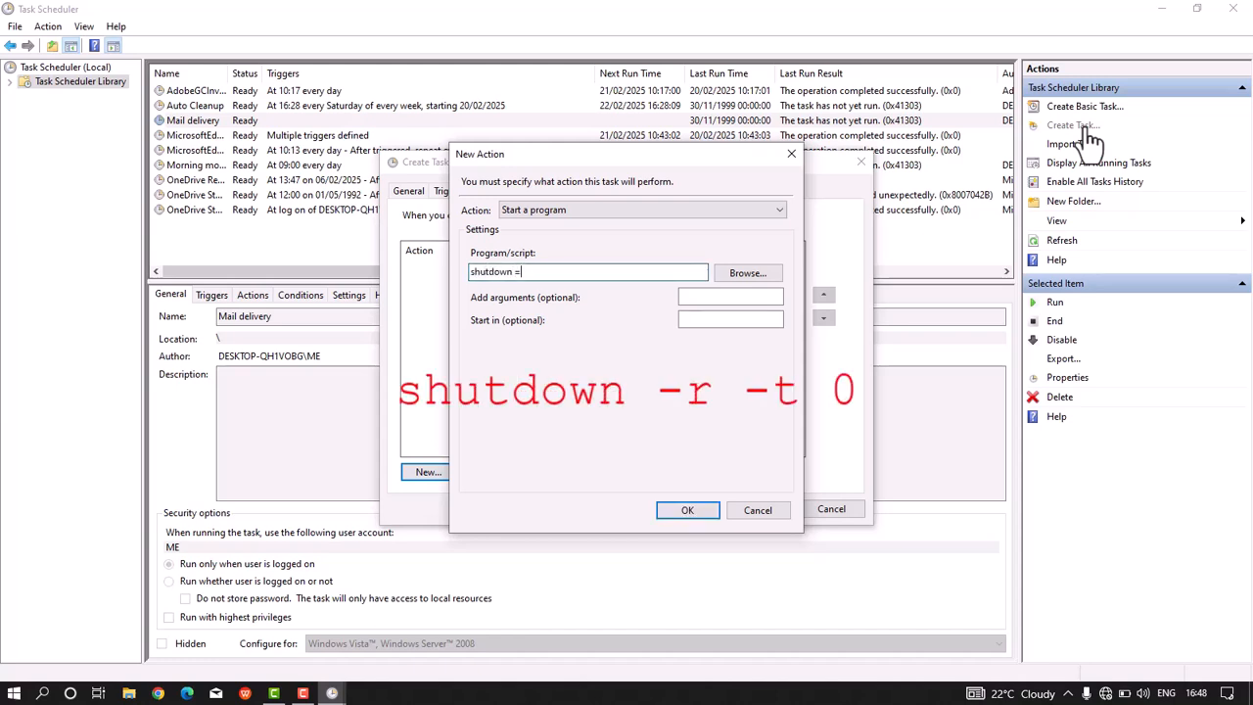
key(BackSpace)
text(-r -t )0)
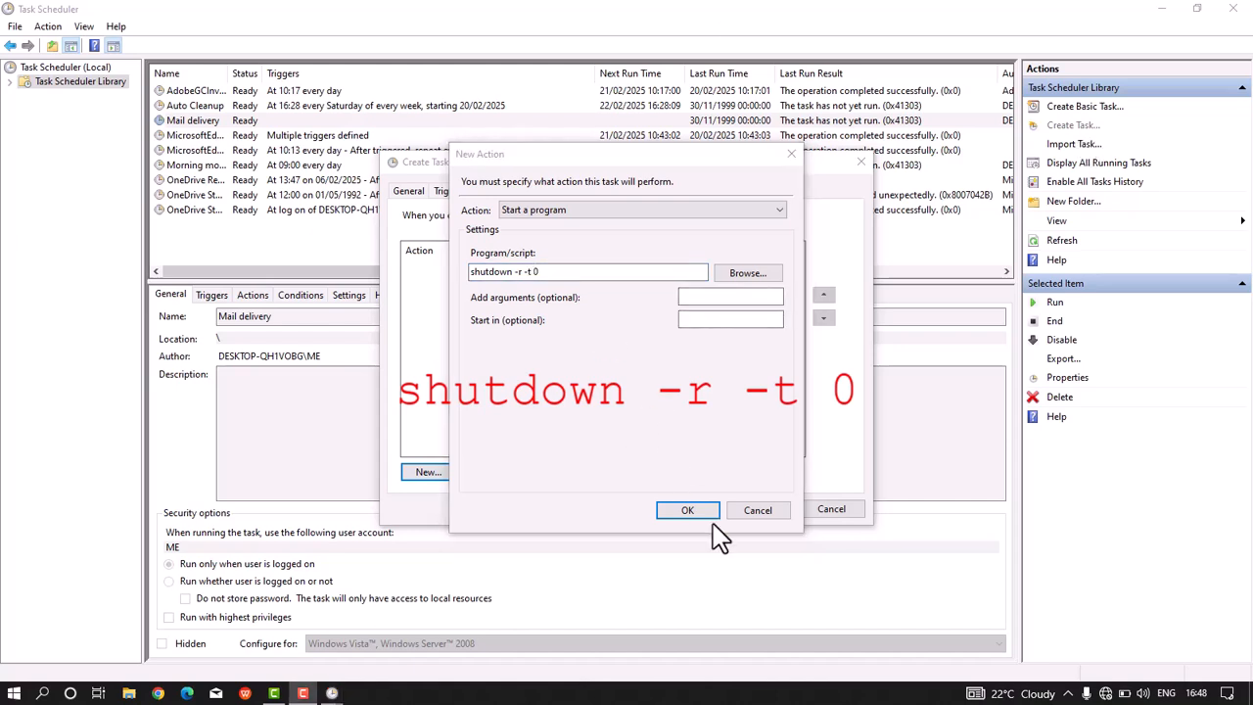
Step: Confirm the shutdown action and save the restart task
click(707, 517)
key(Return)
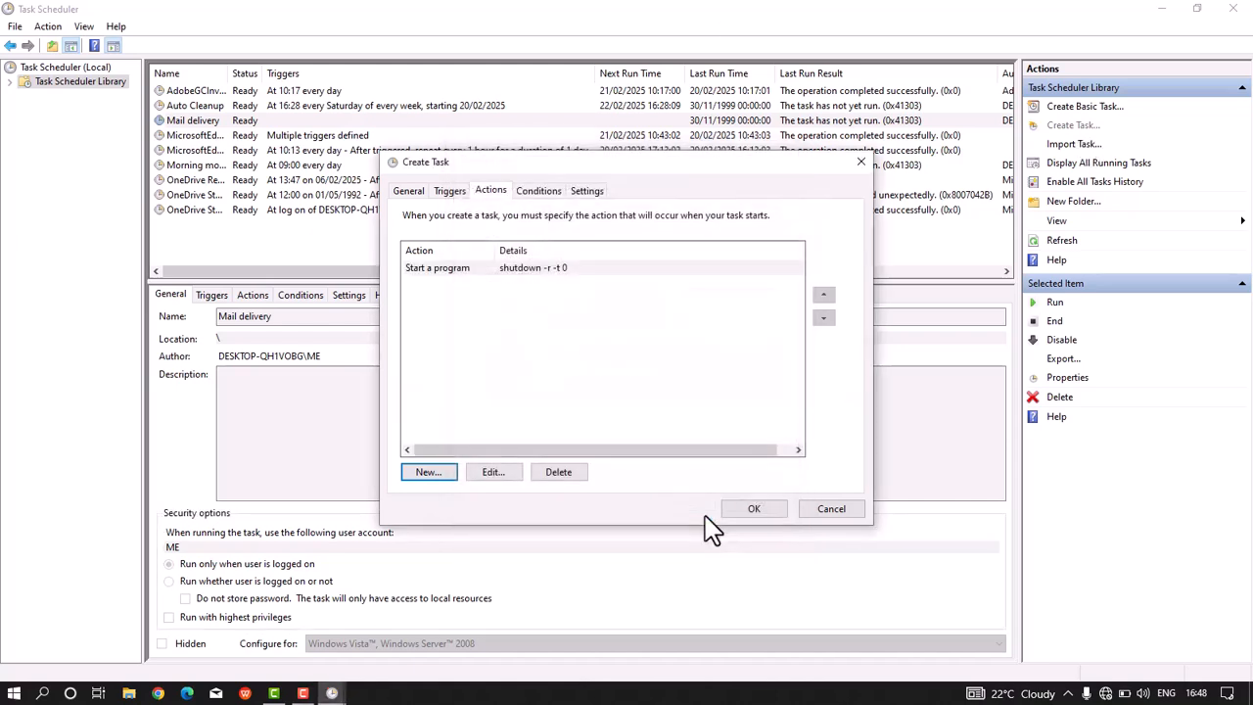
key(Return)
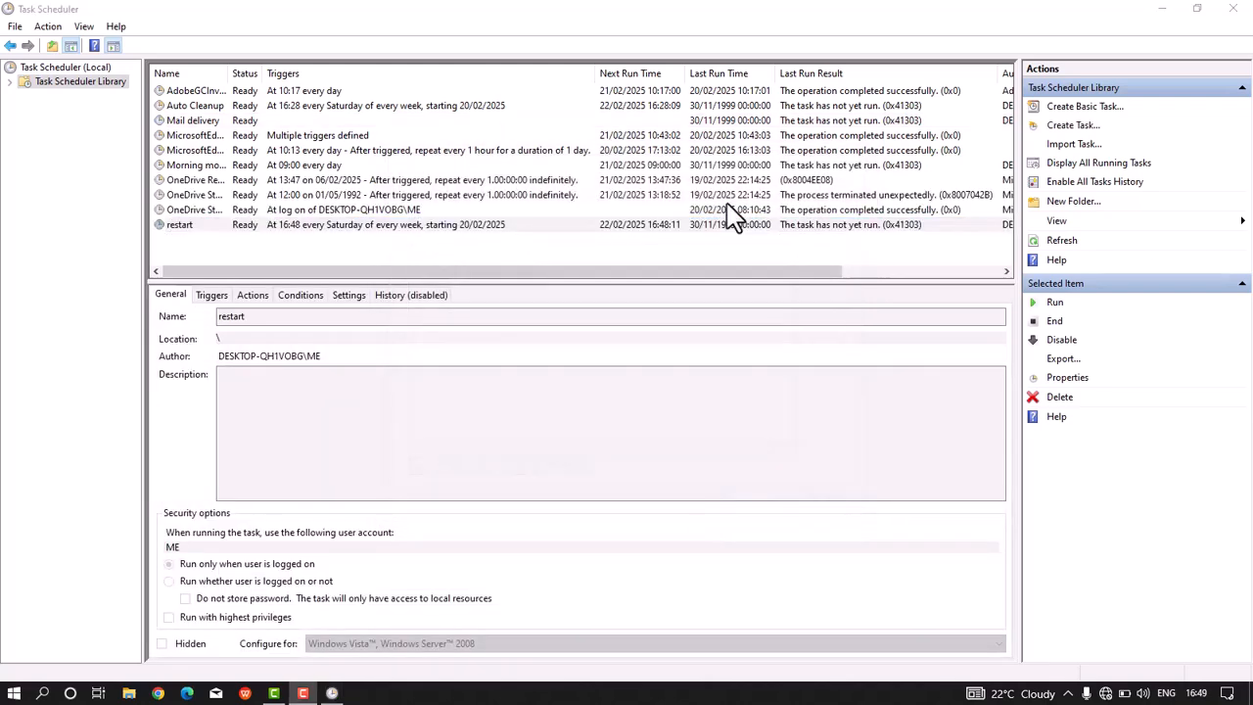